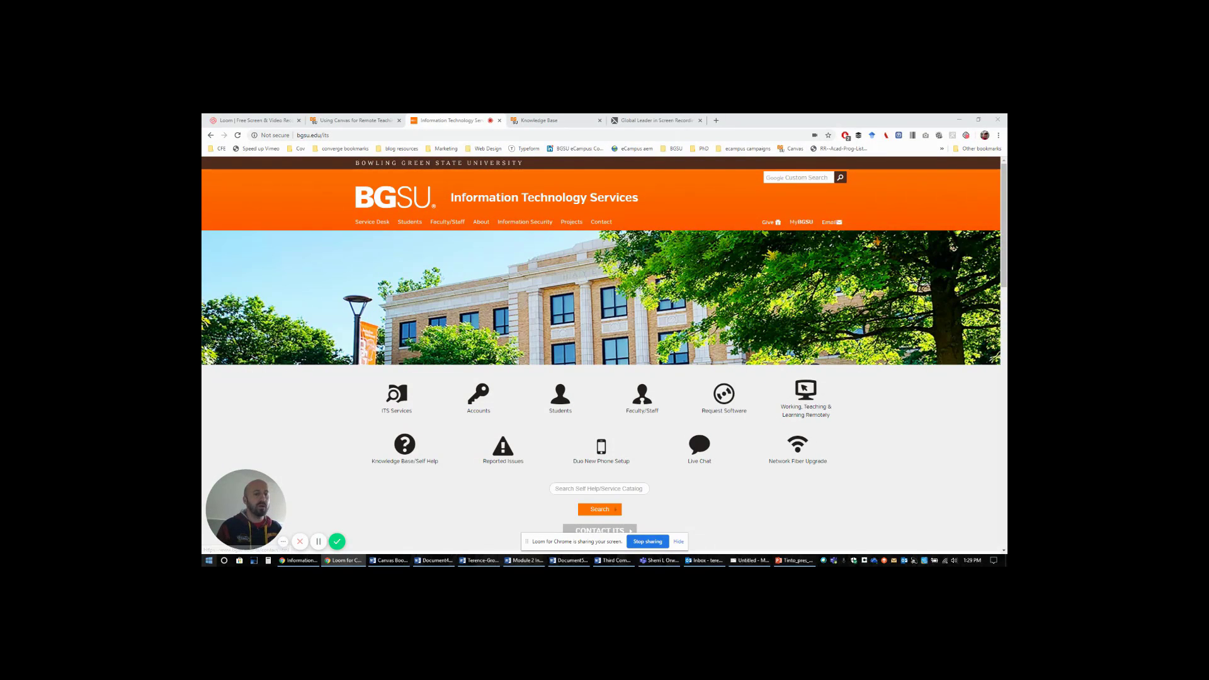
Open Pulse Secure and connect to the BGSU network by entering the secondary password
click(211, 560)
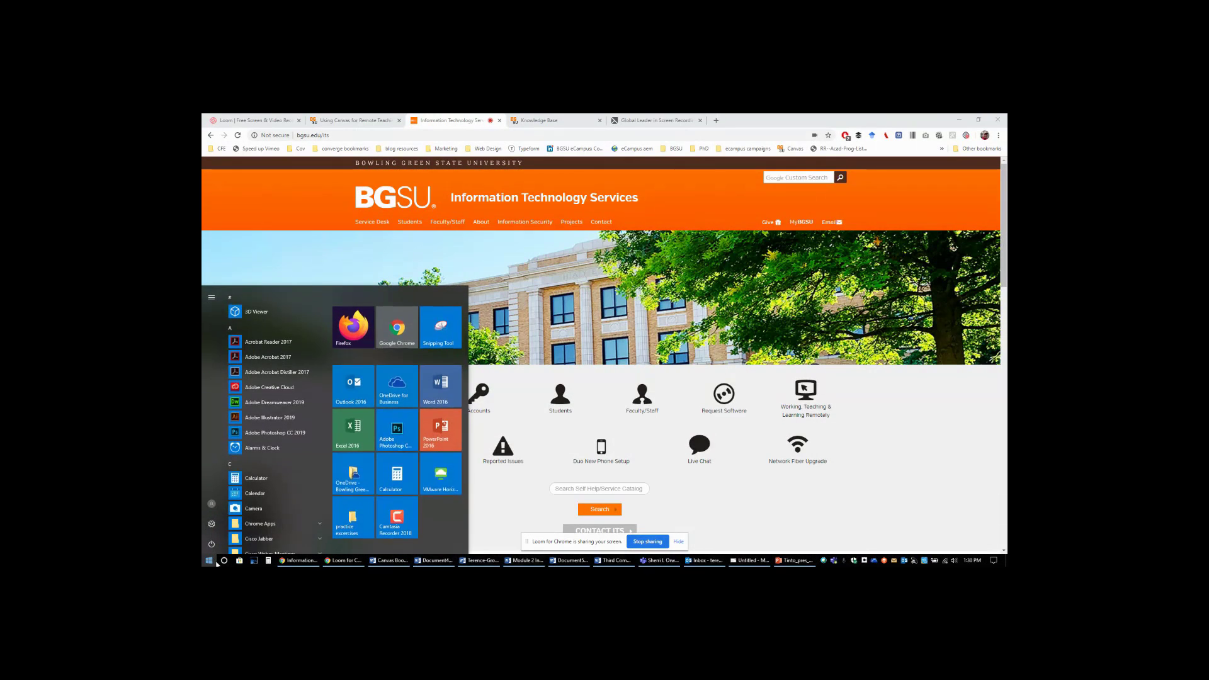
text(pulse)
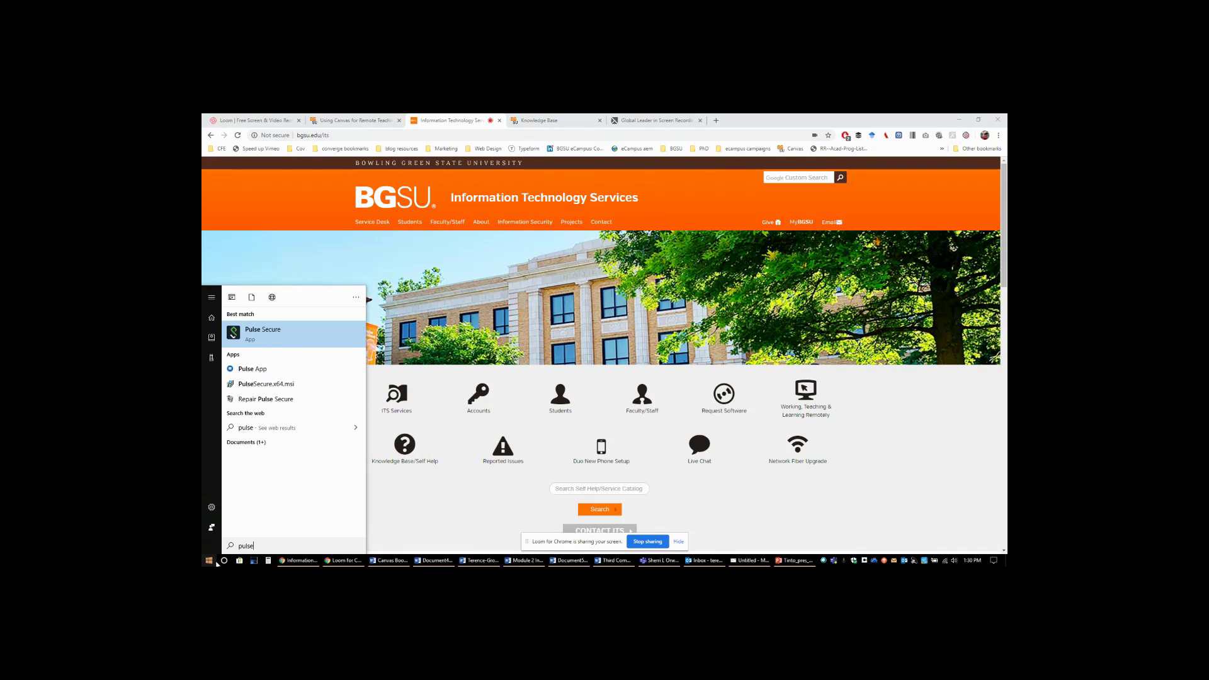
click(267, 336)
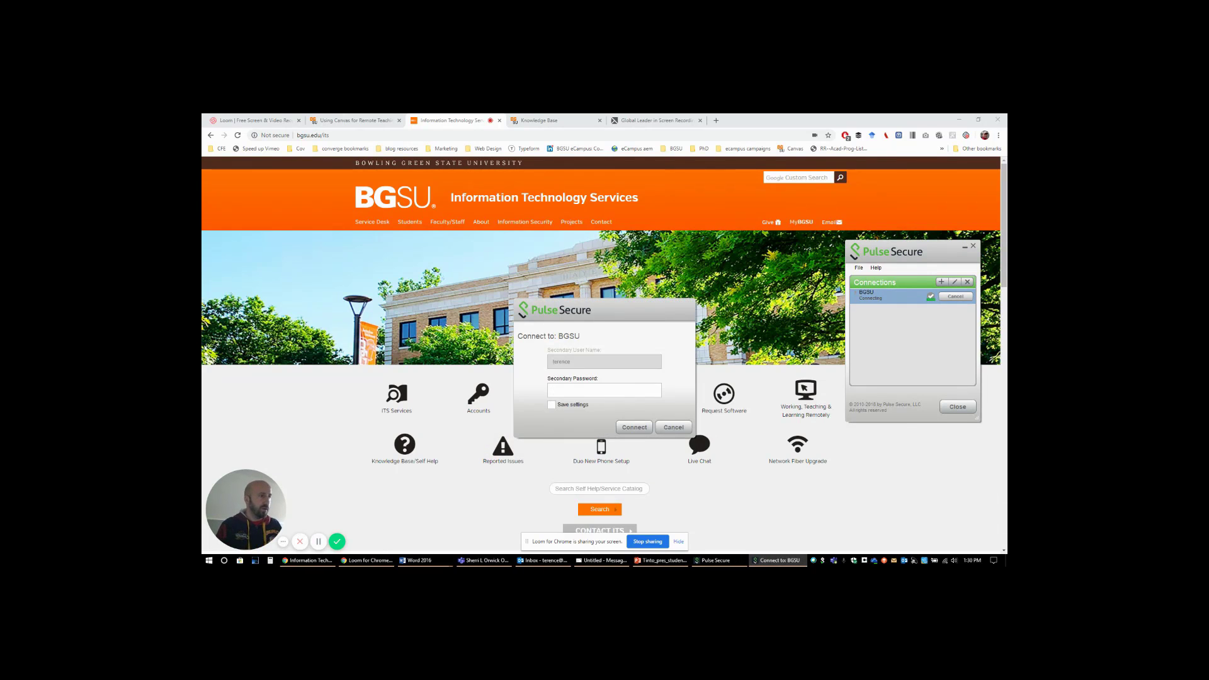
text(••)
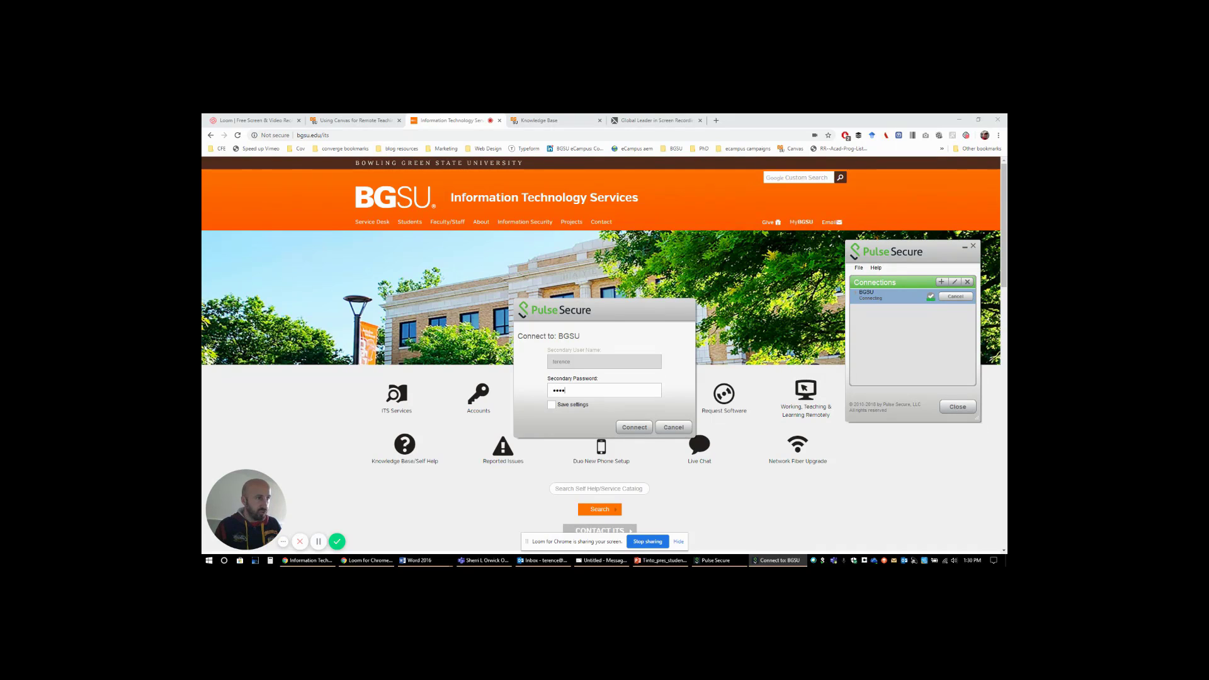
key(Return)
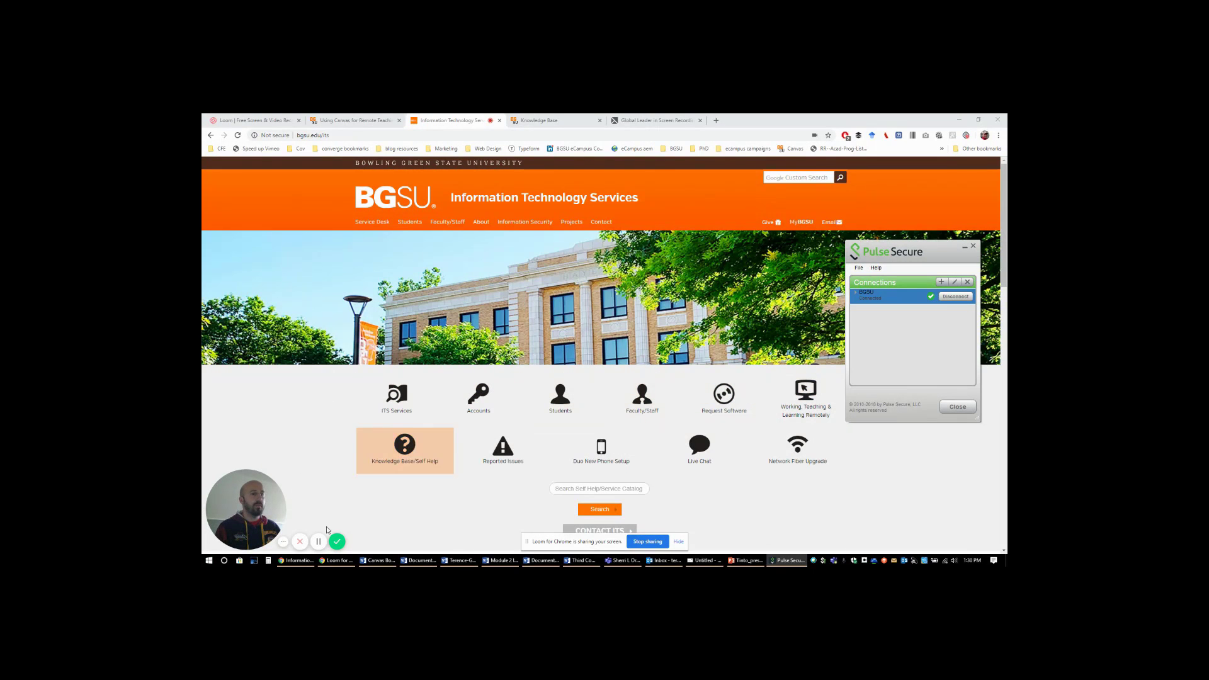
Look up camtasia in Software Center and view its application details, closing the window when done
click(210, 561)
text(softw)
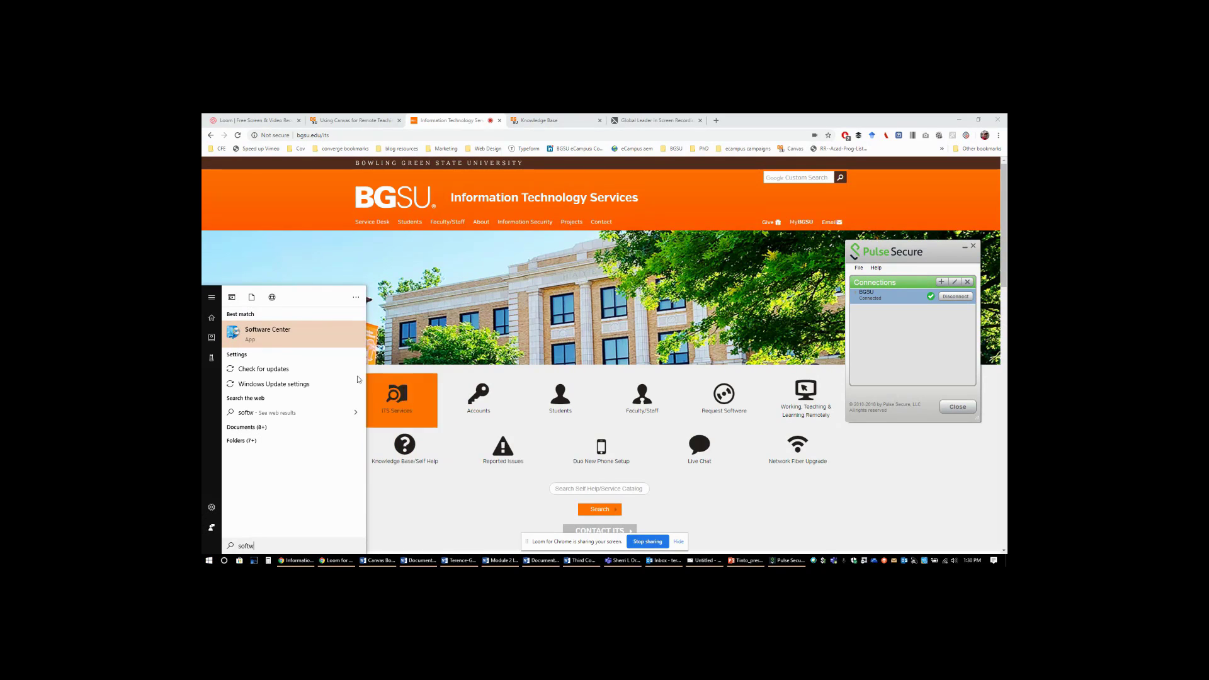
click(293, 340)
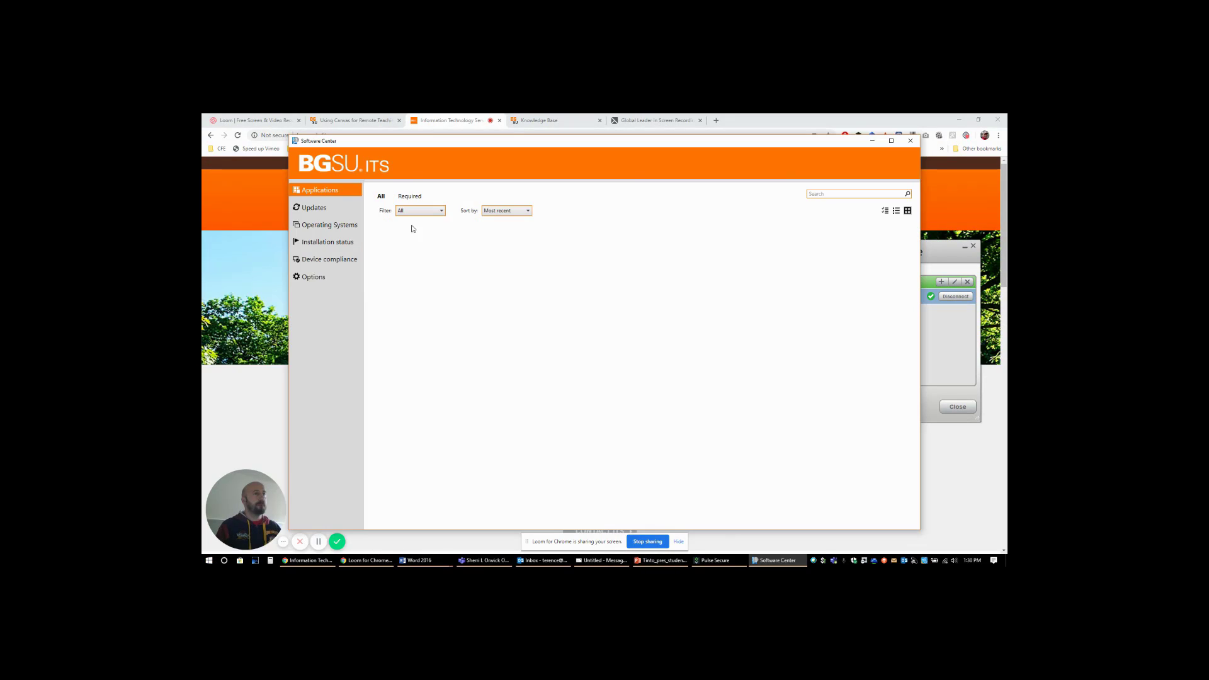
click(826, 195)
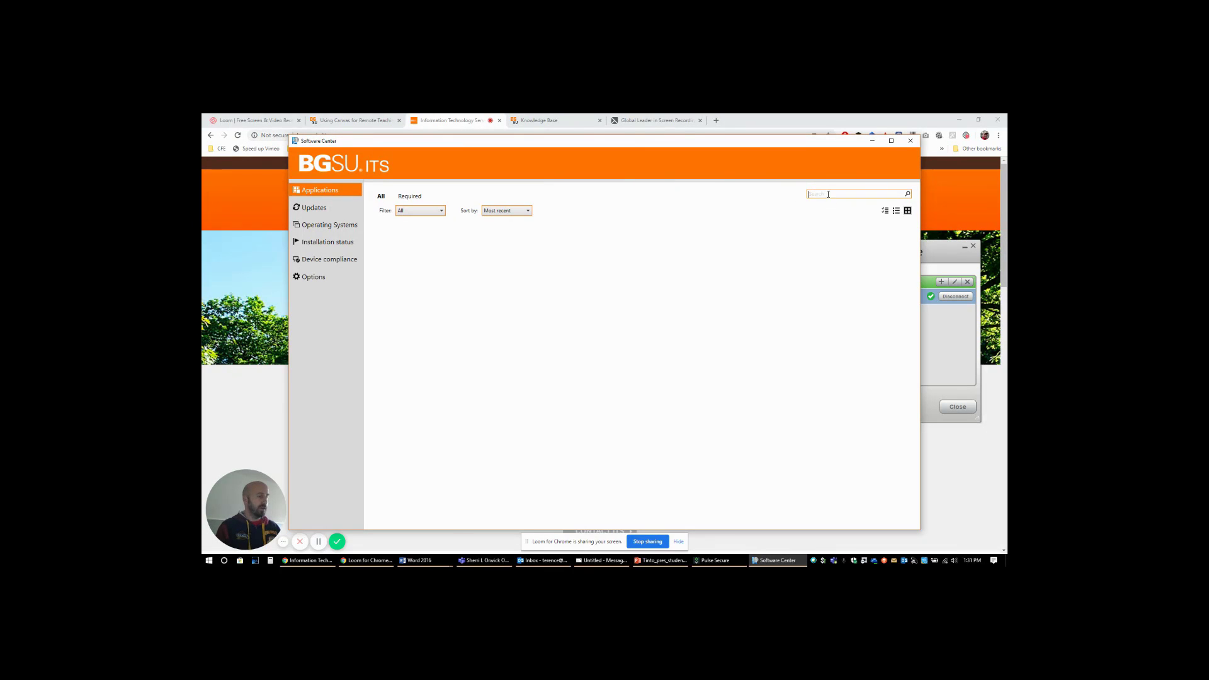
text(camtasia)
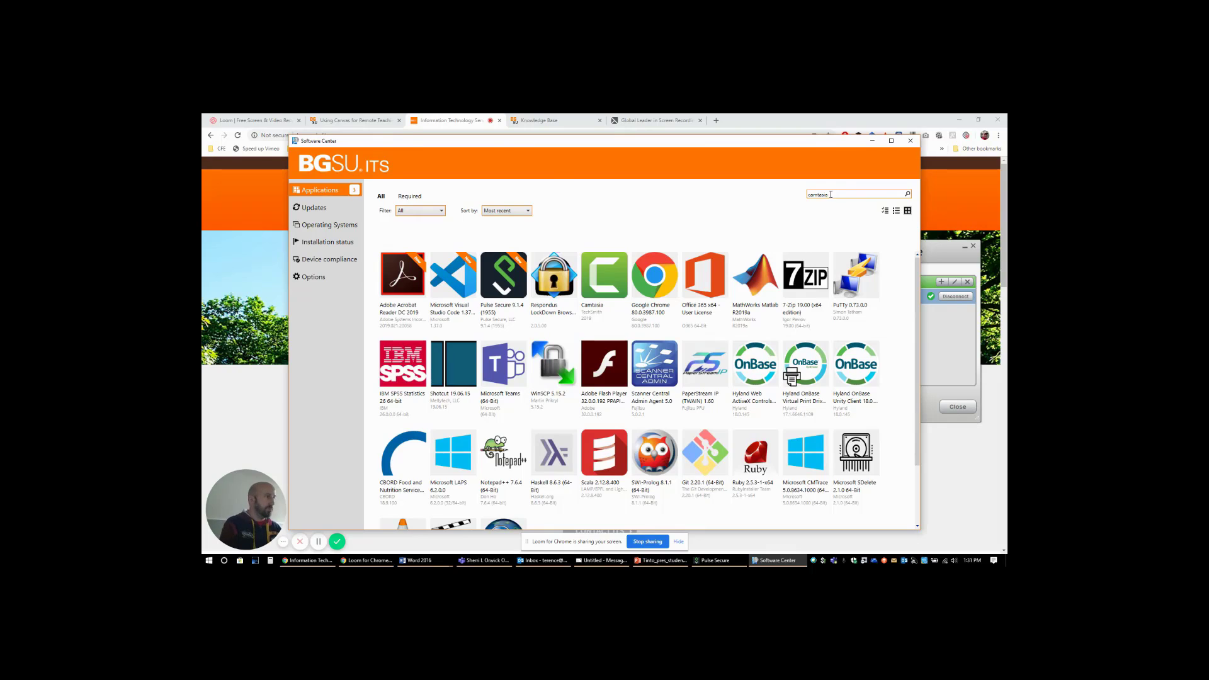
key(Return)
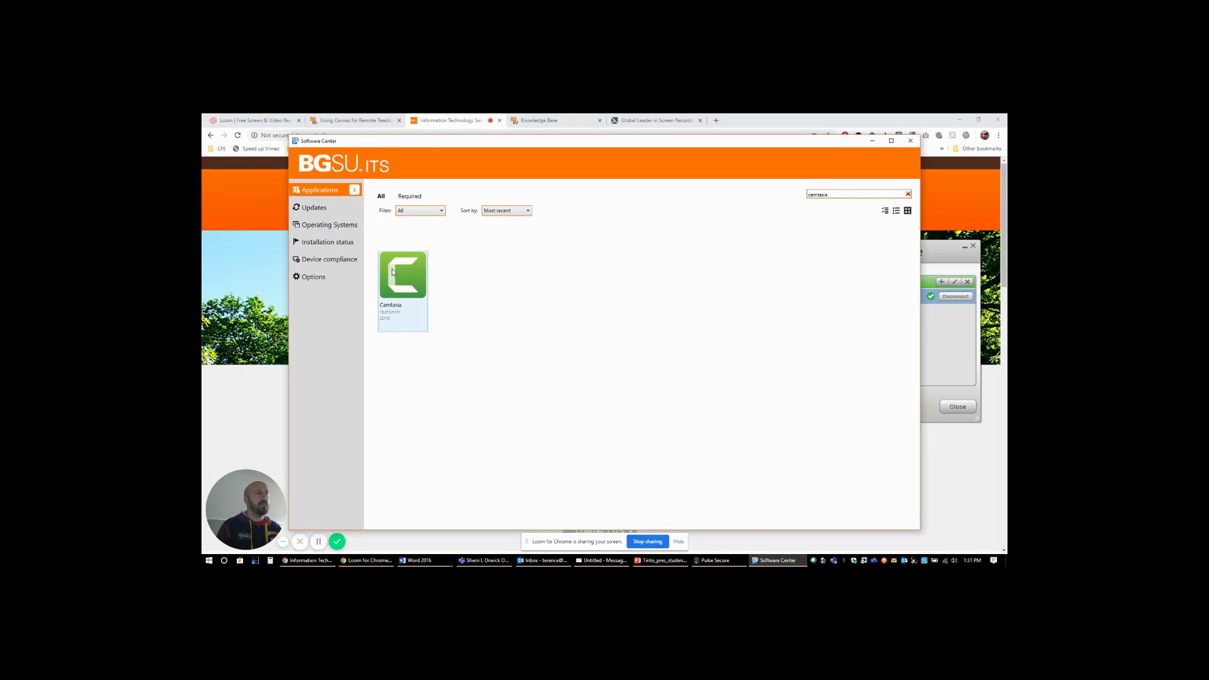
click(402, 275)
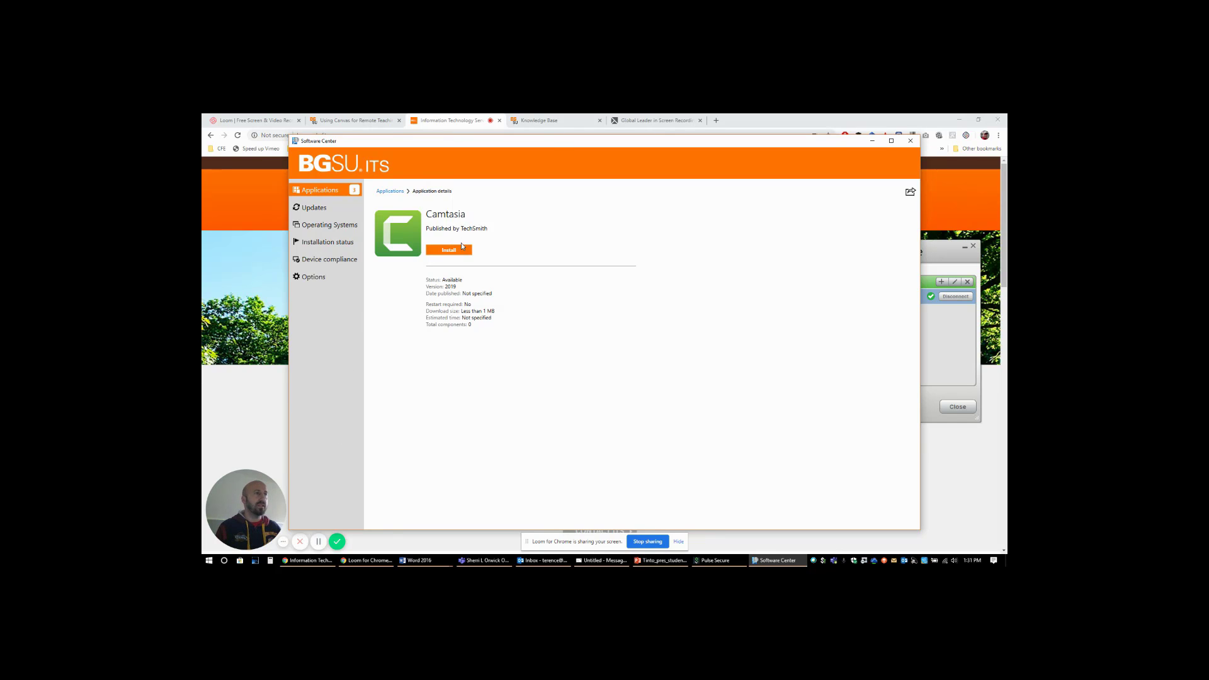
click(912, 142)
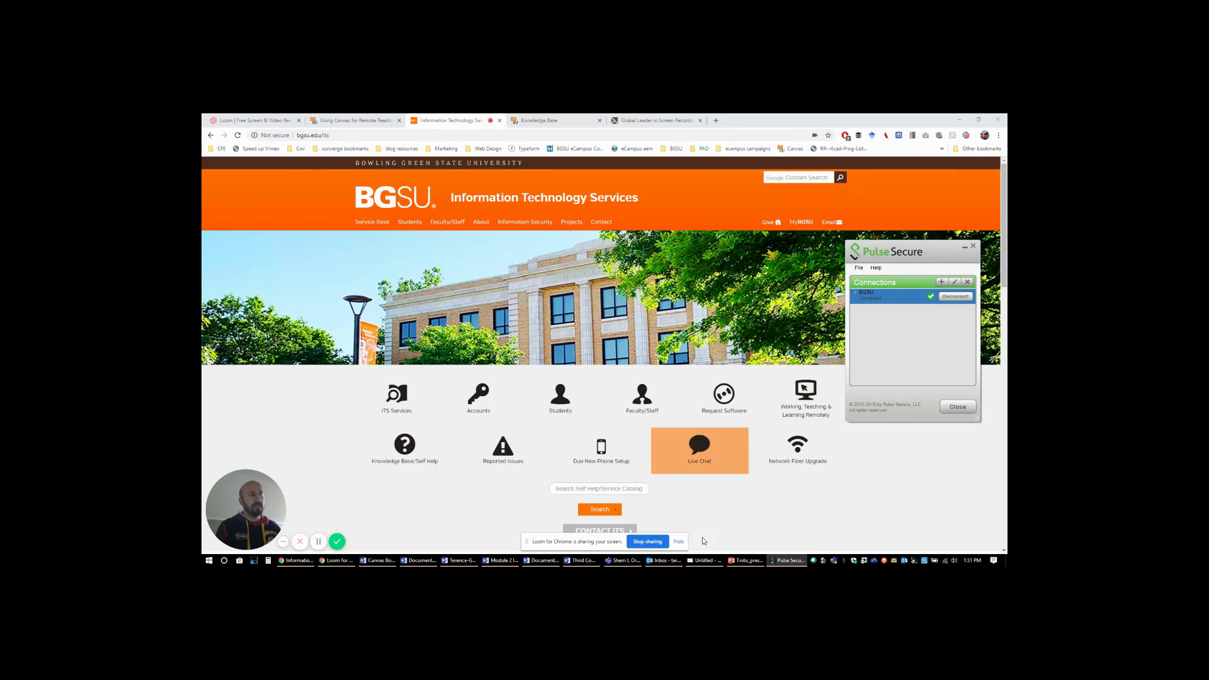
Launch Camtasia Recorder 2018 and start a full-screen recording
click(210, 561)
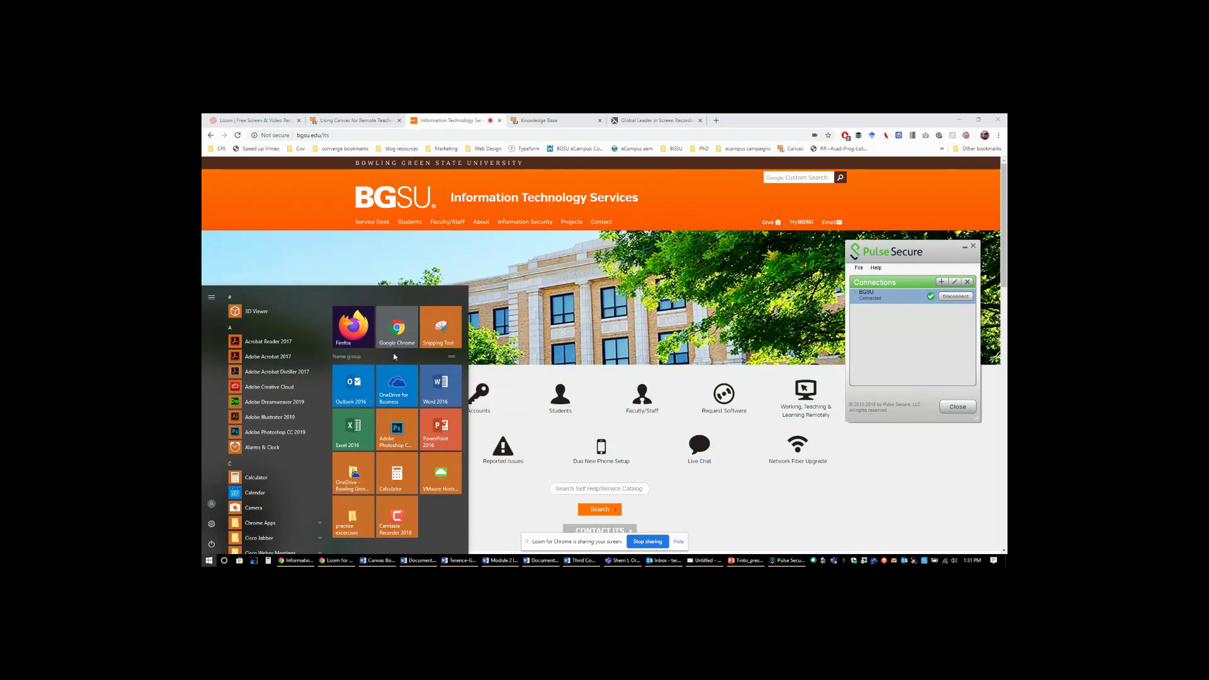
text(camta)
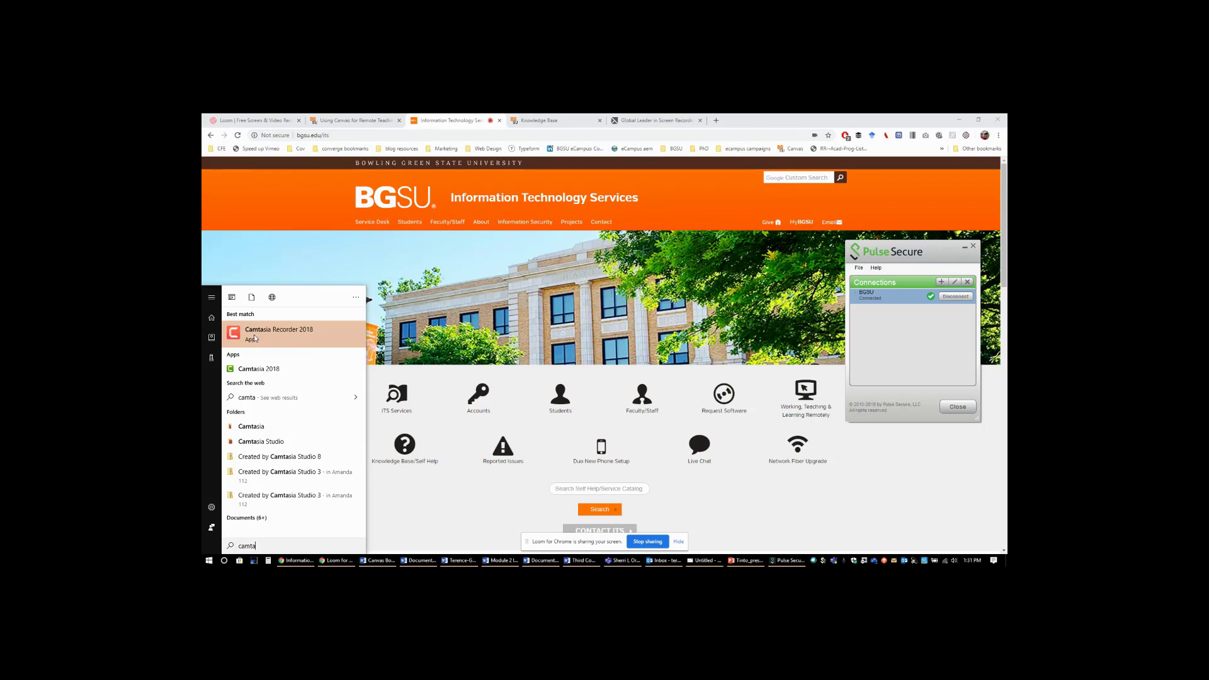
click(297, 334)
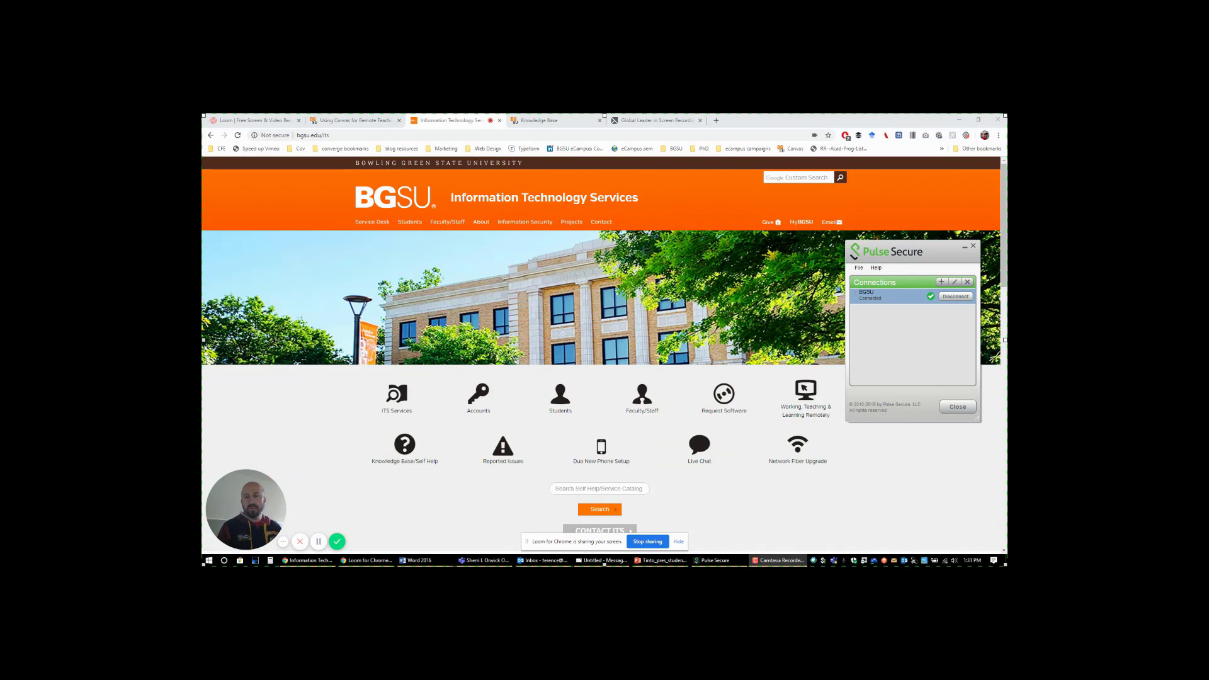
drag(784, 368, 859, 493)
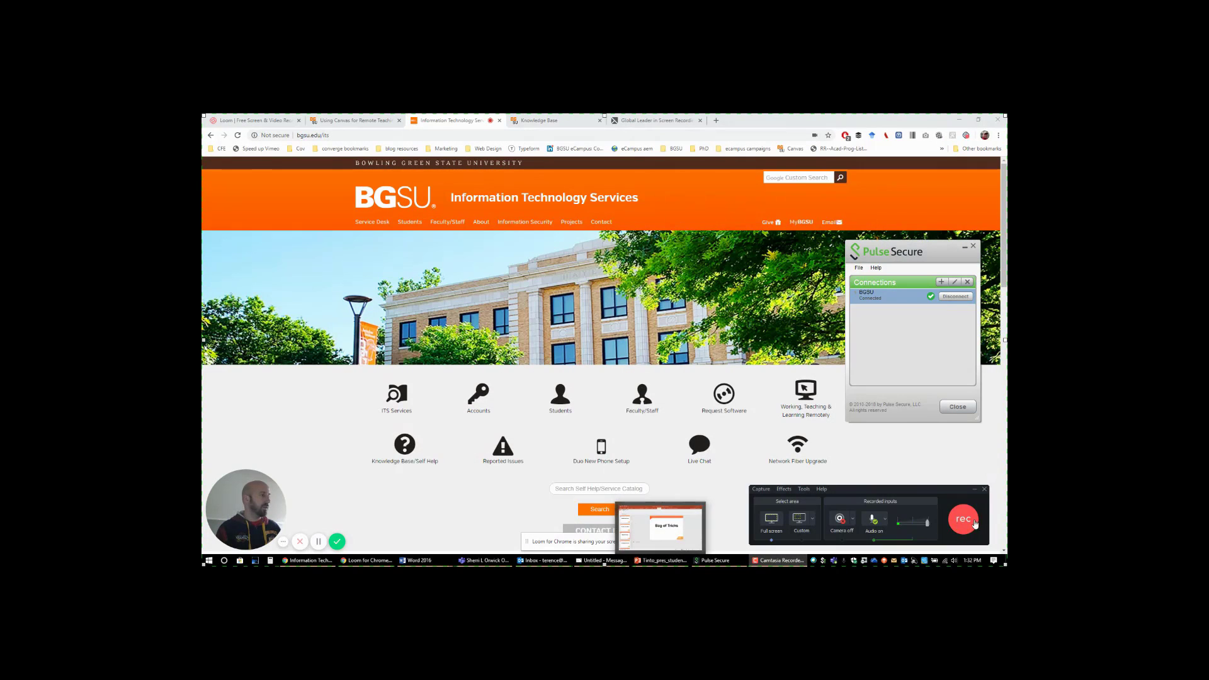
click(969, 522)
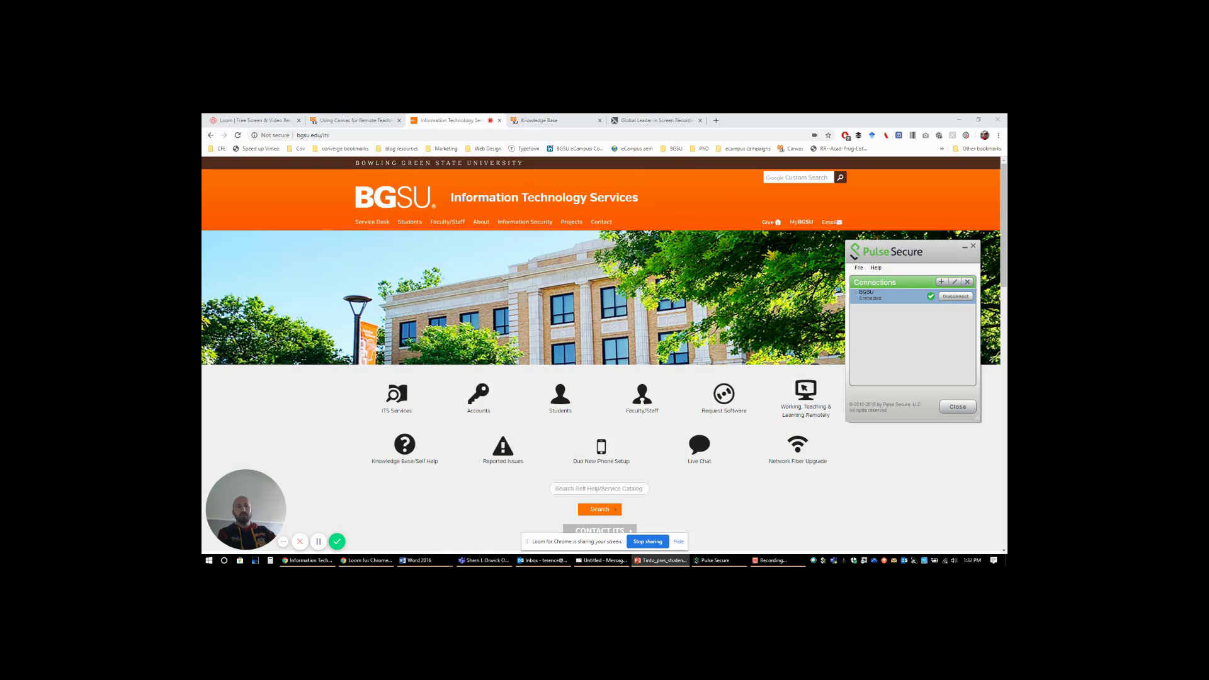
Maximize the PowerPoint presentation and start the slide show from the "Bag of Tricks" slide
drag(203, 252, 701, 190)
click(828, 186)
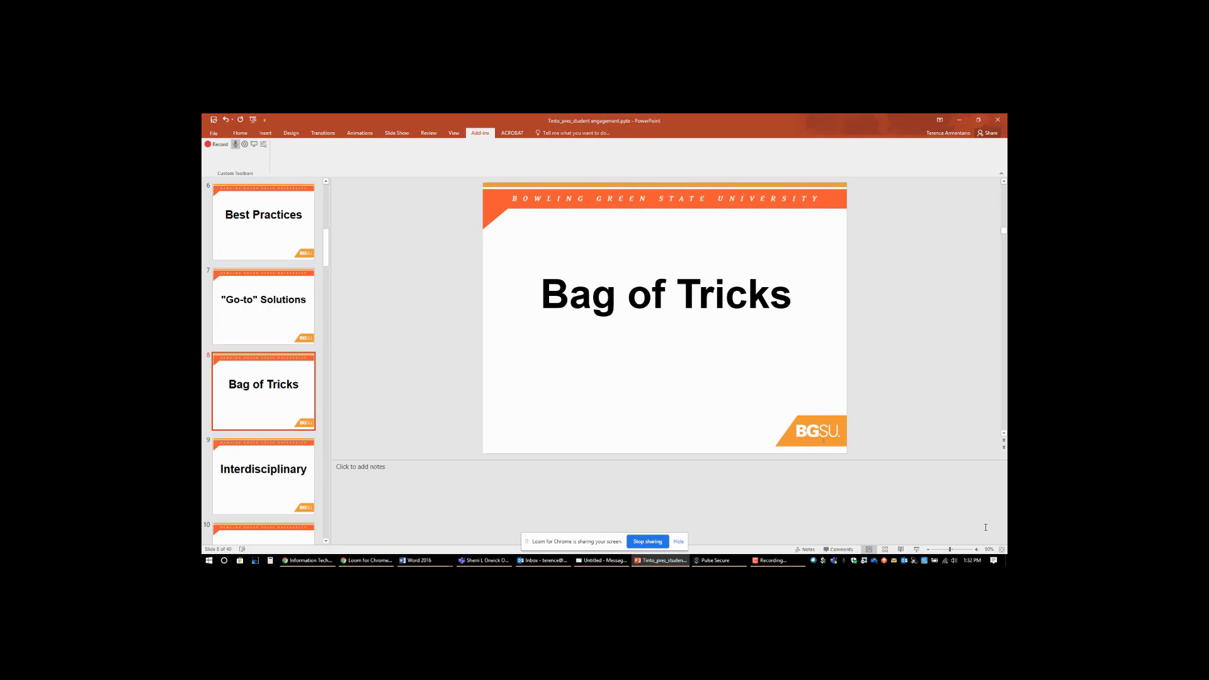
click(917, 549)
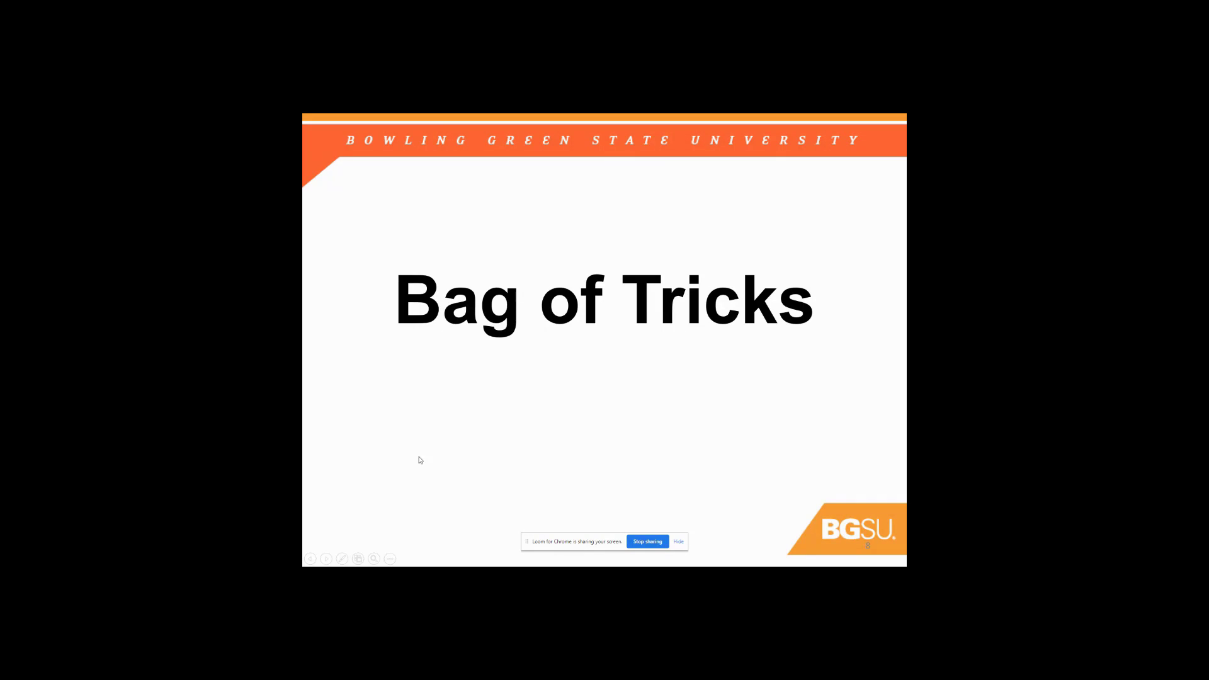
Advance the slide show to the "But first..." slide and end the presentation
click(325, 559)
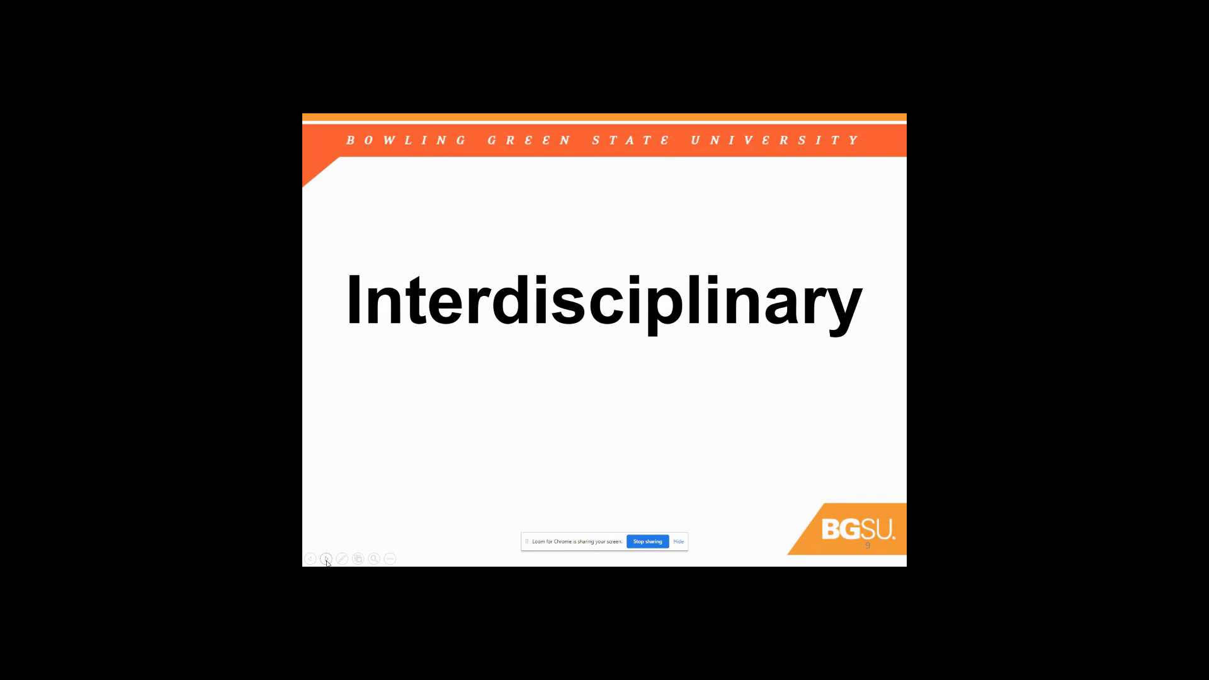
click(325, 559)
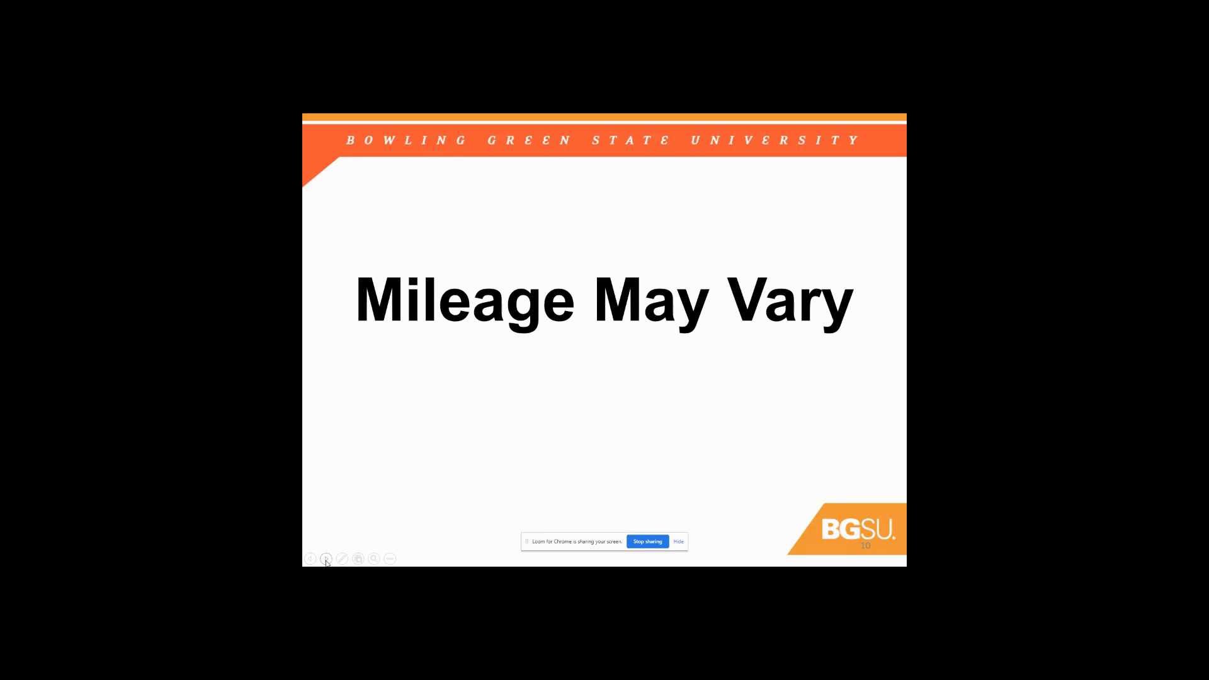
click(326, 560)
click(325, 559)
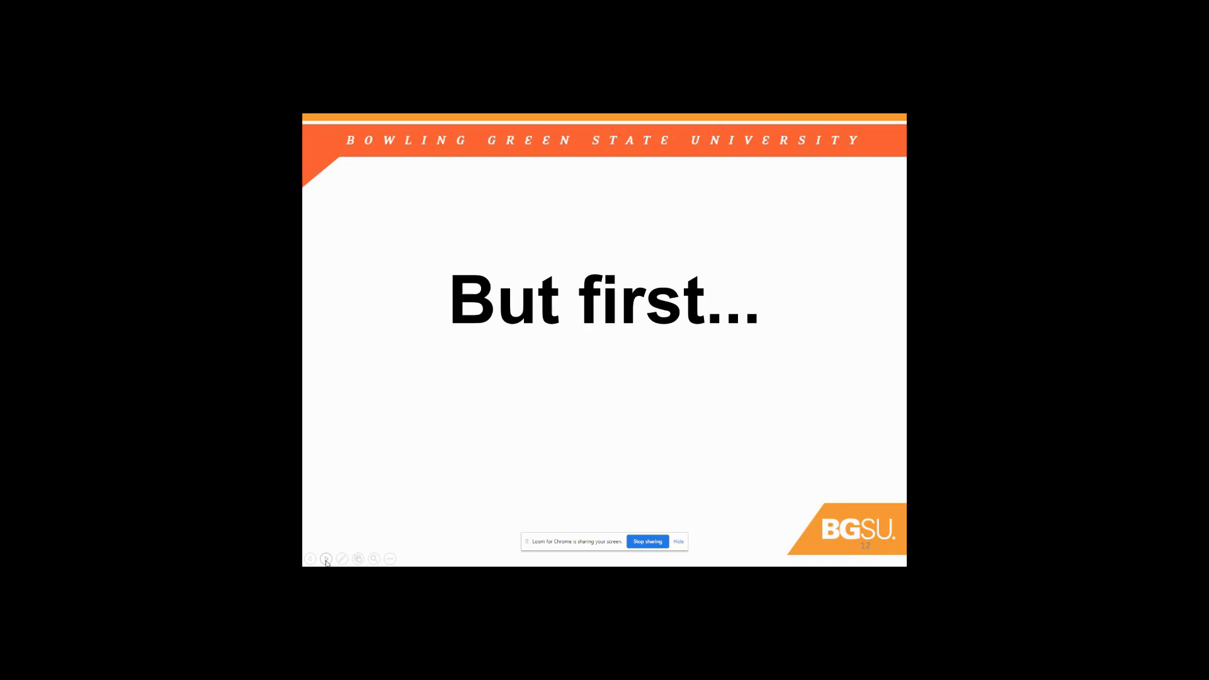
key(Escape)
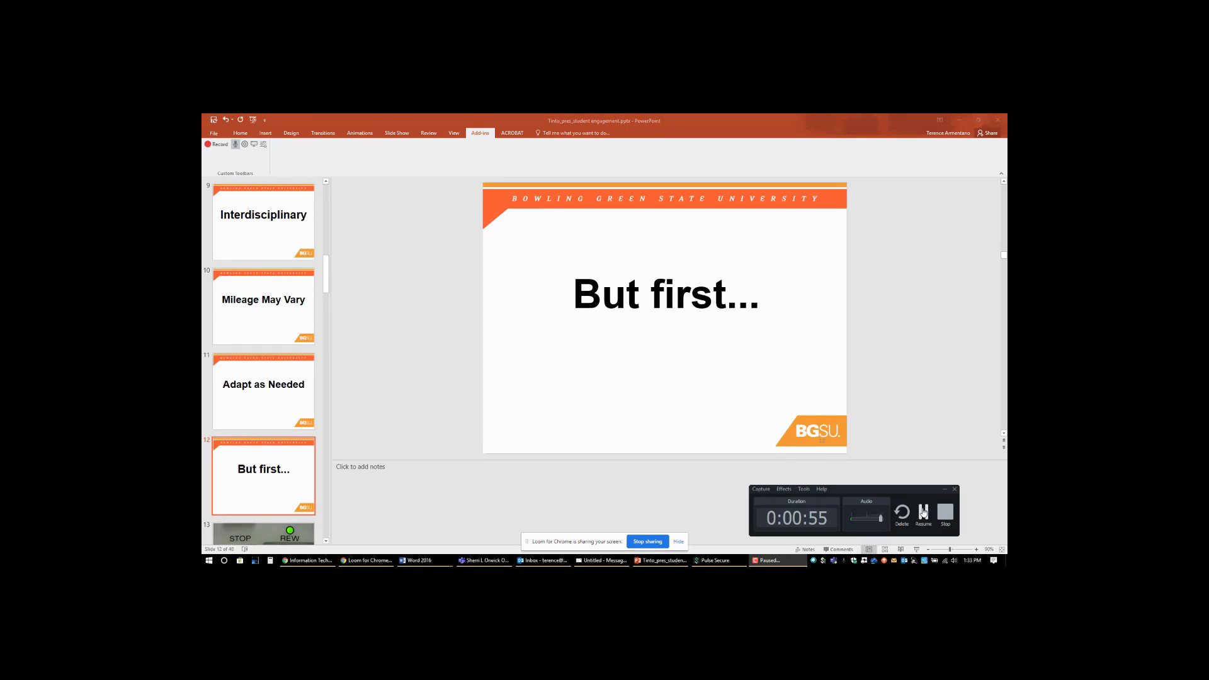
Resume the paused screen recording, then stop it to bring the recording into the Camtasia editor
click(929, 516)
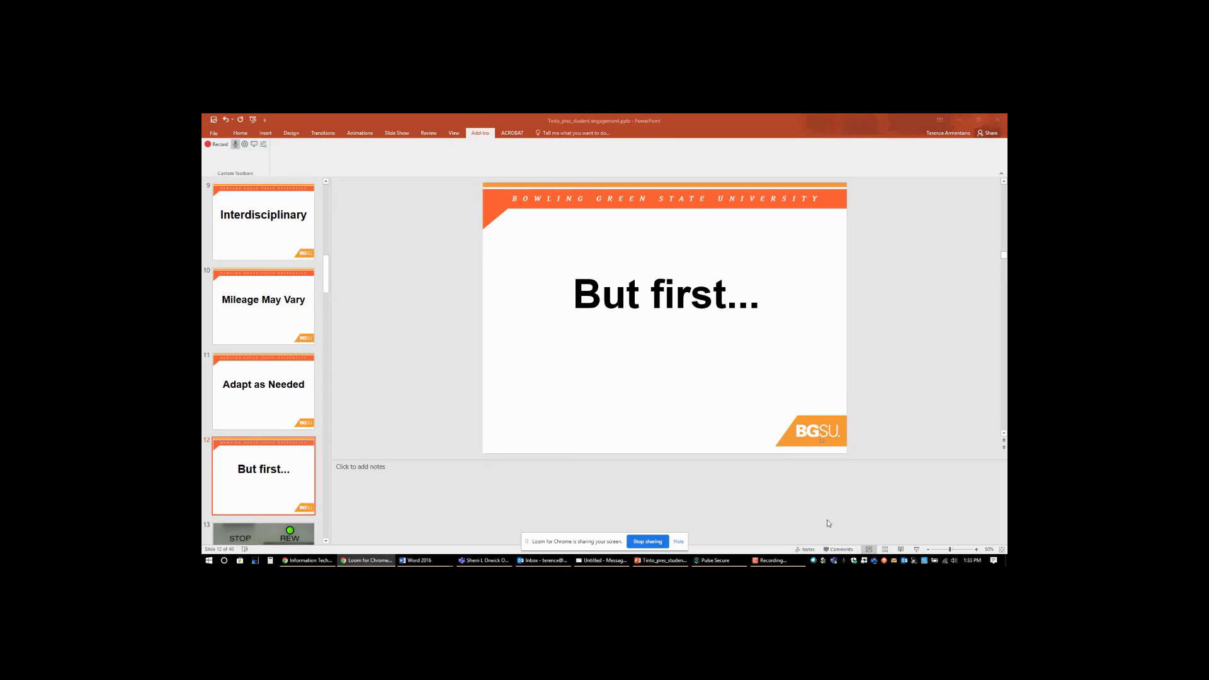
click(758, 557)
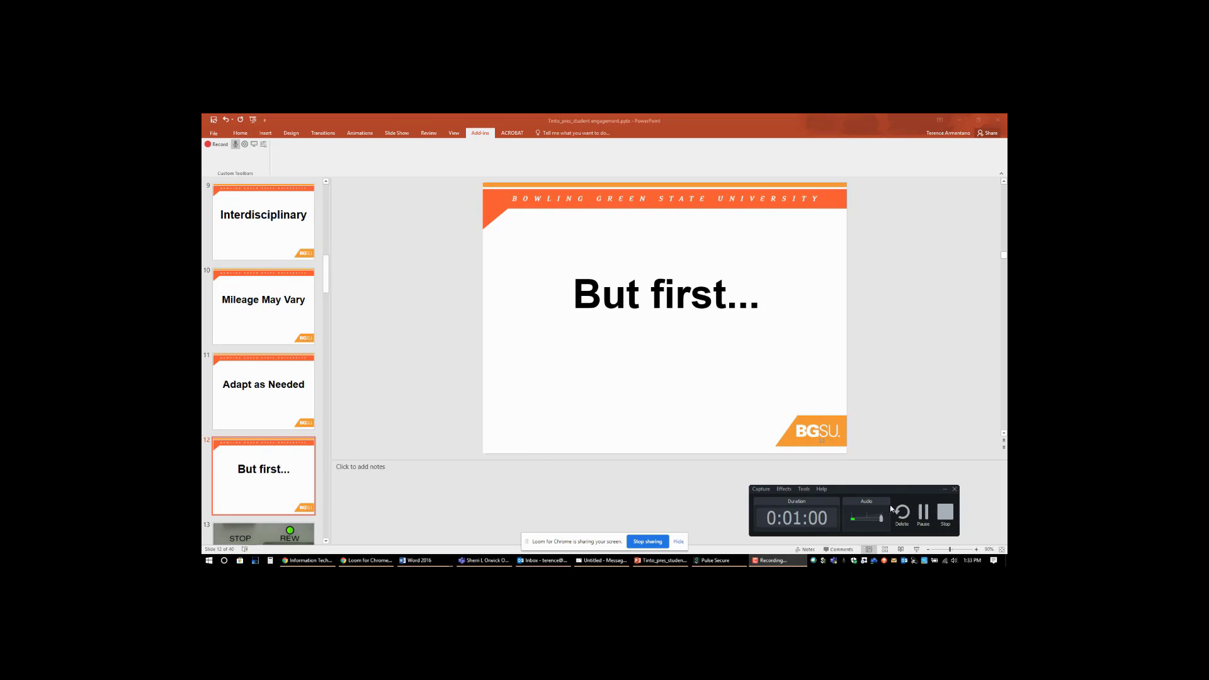
click(946, 514)
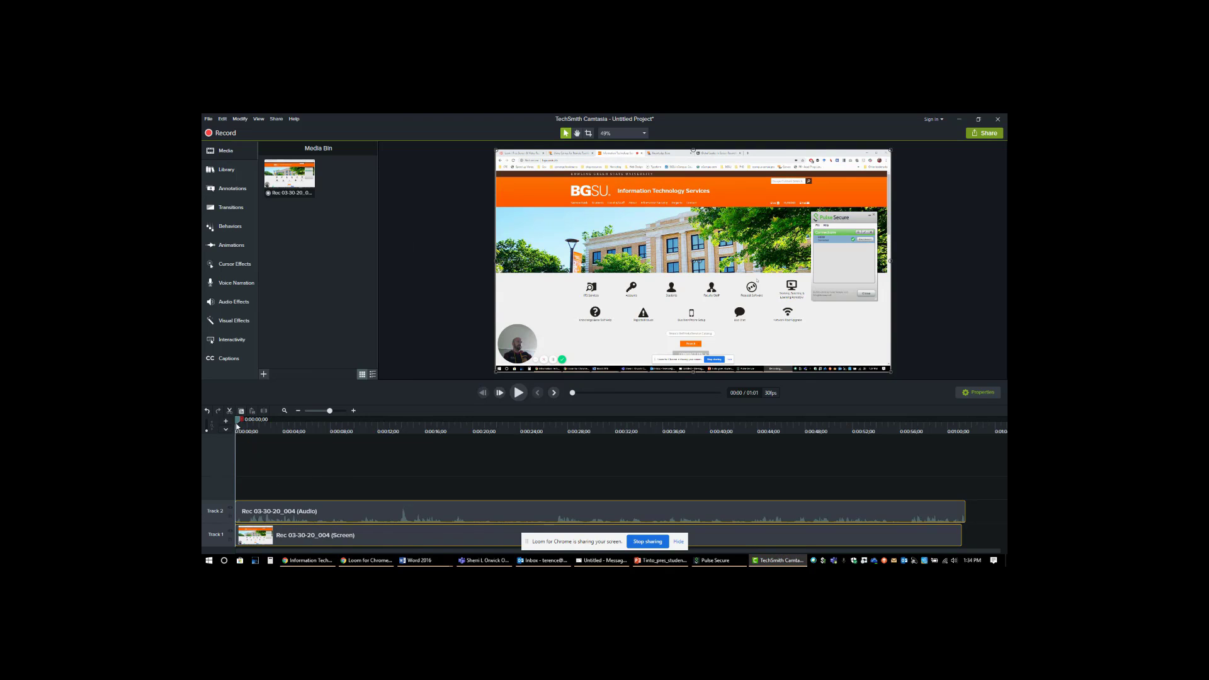
Add a Blur annotation at about 0:00:06;19 and size it over the ITS Services and Knowledge Base icons
drag(237, 427, 241, 423)
mouse_move(259, 424)
mouse_down()
mouse_move(369, 420)
mouse_move(262, 420)
mouse_move(292, 434)
mouse_move(245, 440)
mouse_move(371, 441)
mouse_move(314, 448)
mouse_up()
click(233, 188)
click(328, 150)
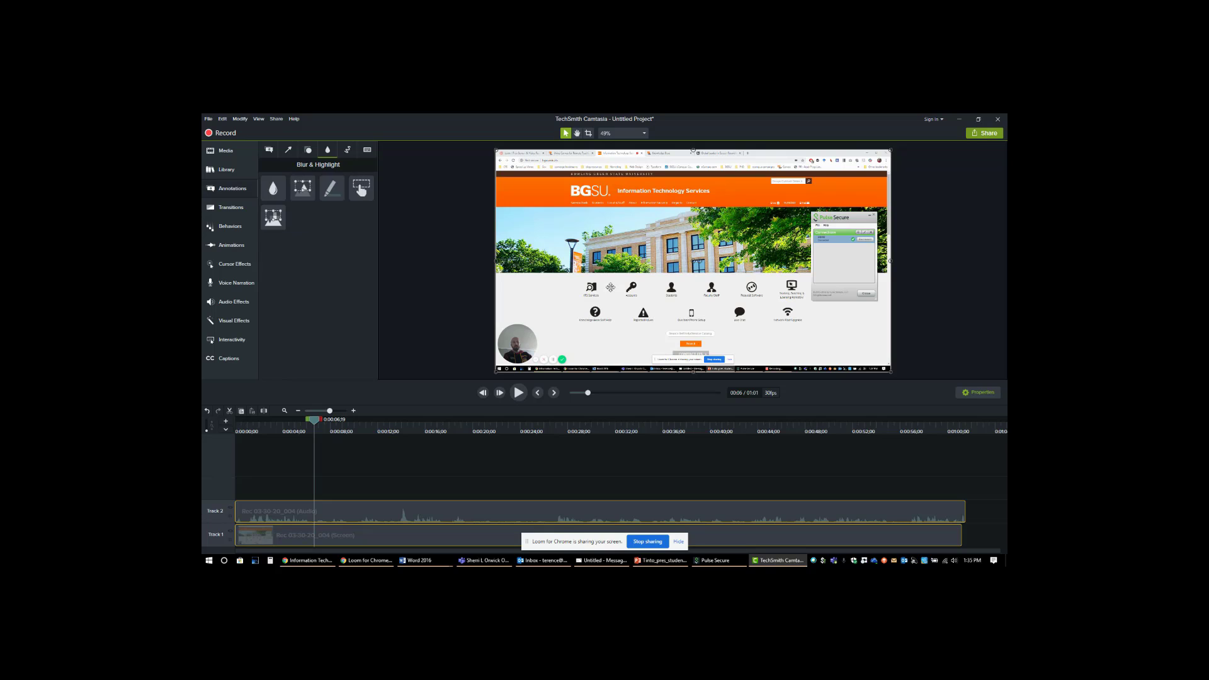
click(361, 188)
drag(274, 192, 614, 299)
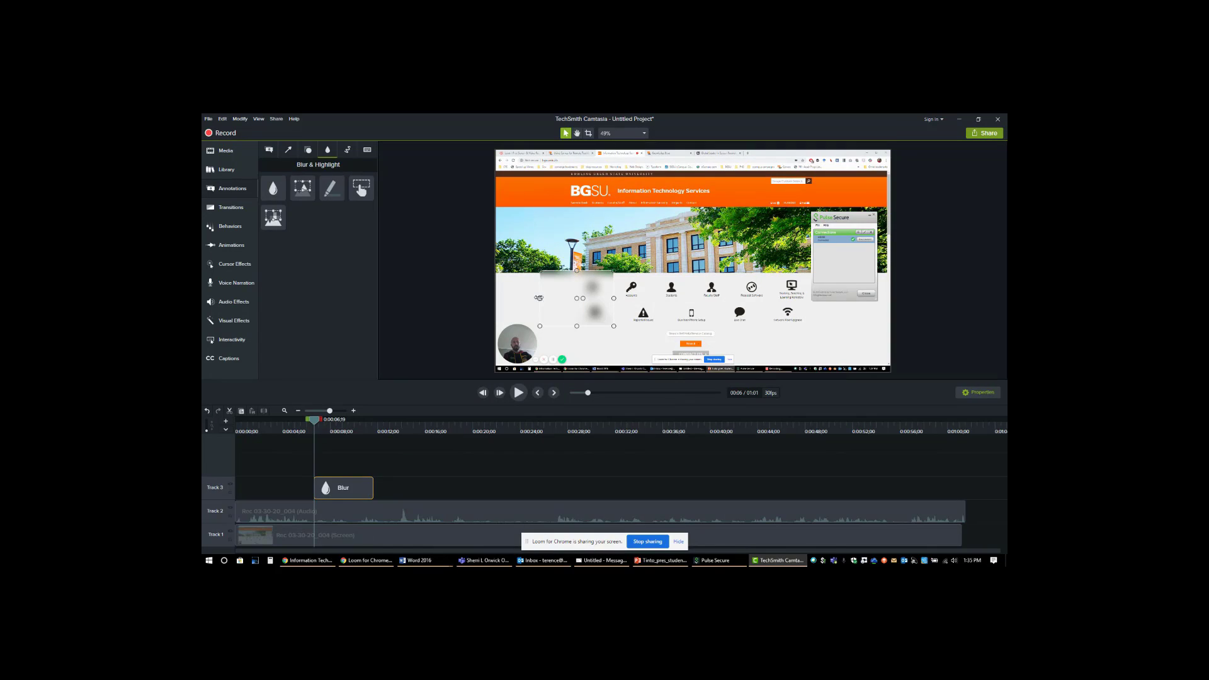
drag(540, 298, 586, 277)
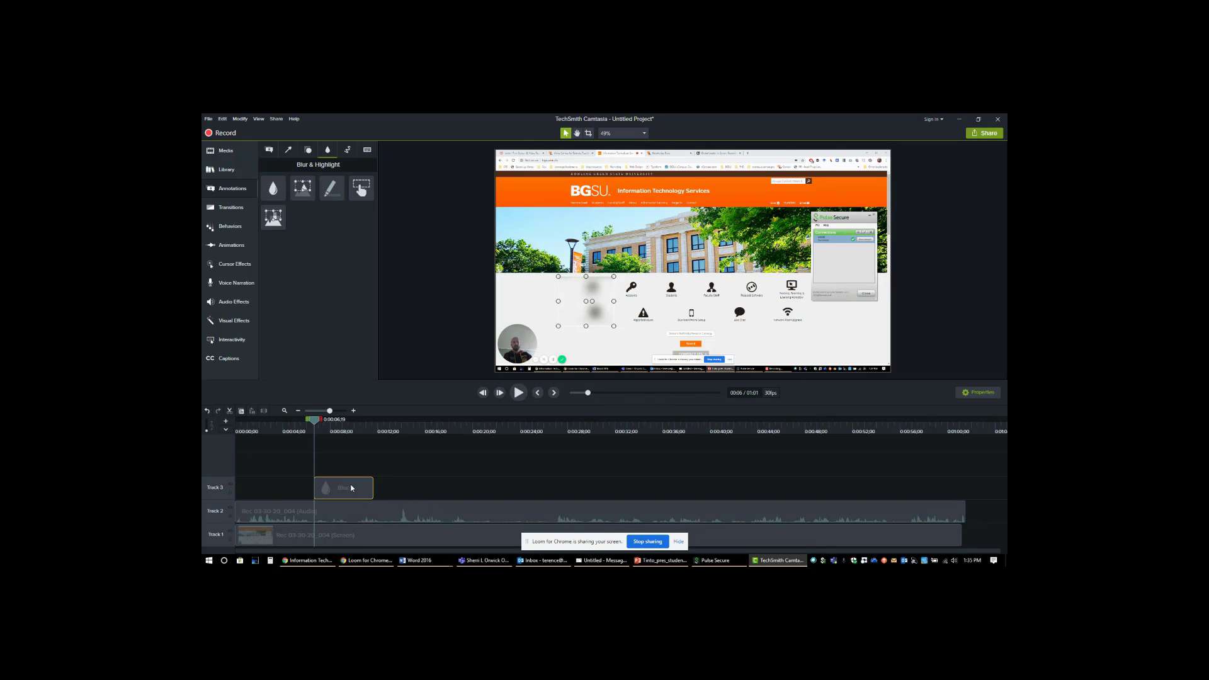
Trim the blur clip's end to about 0:00:08;08, move its start to about 0:00:05;19, and preview playback
mouse_move(315, 420)
mouse_down()
mouse_move(378, 425)
mouse_move(333, 426)
mouse_up()
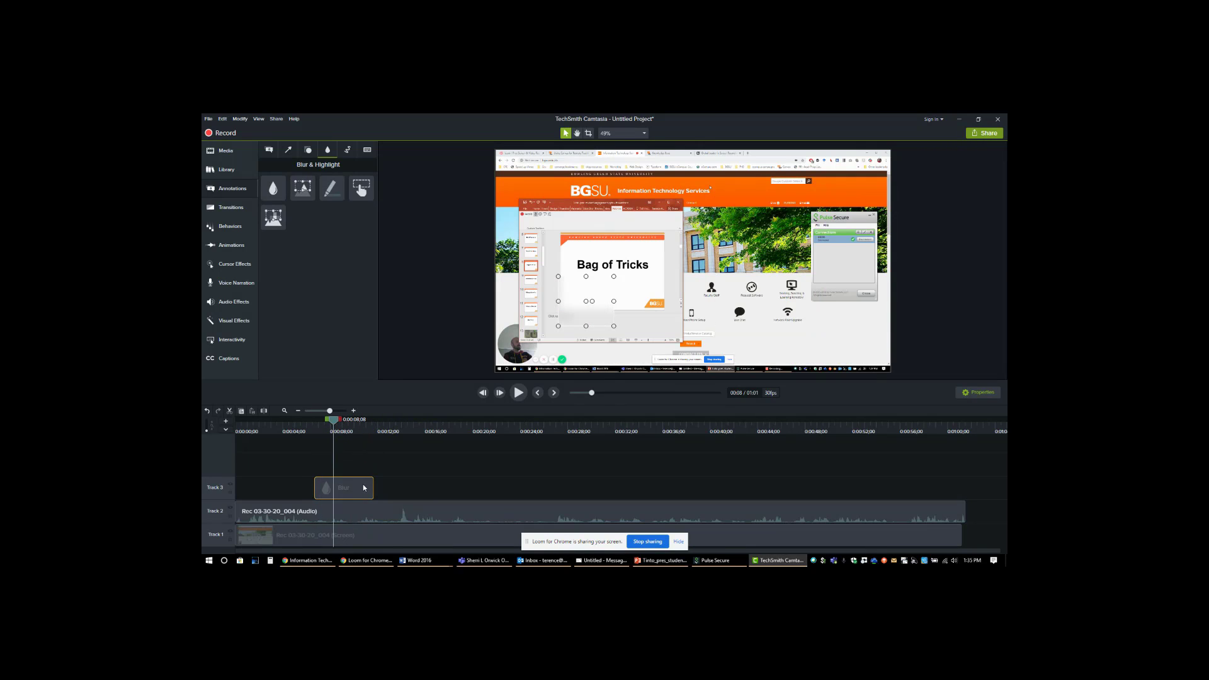
drag(373, 489, 333, 488)
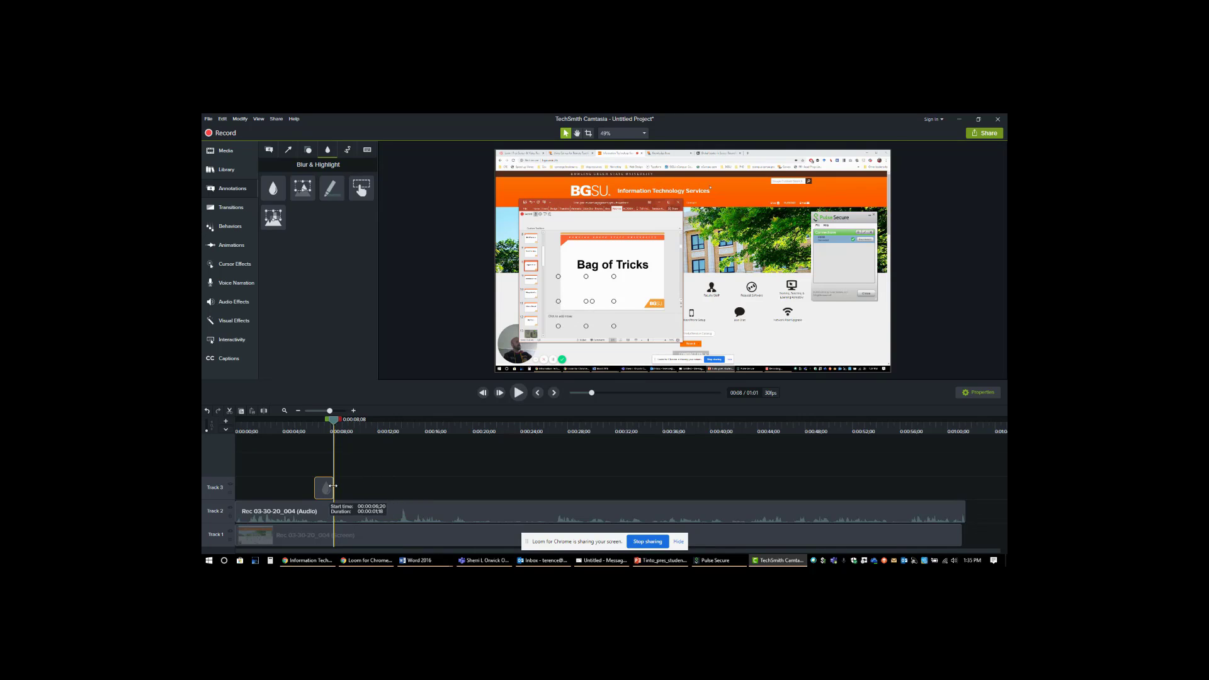
drag(333, 423, 303, 423)
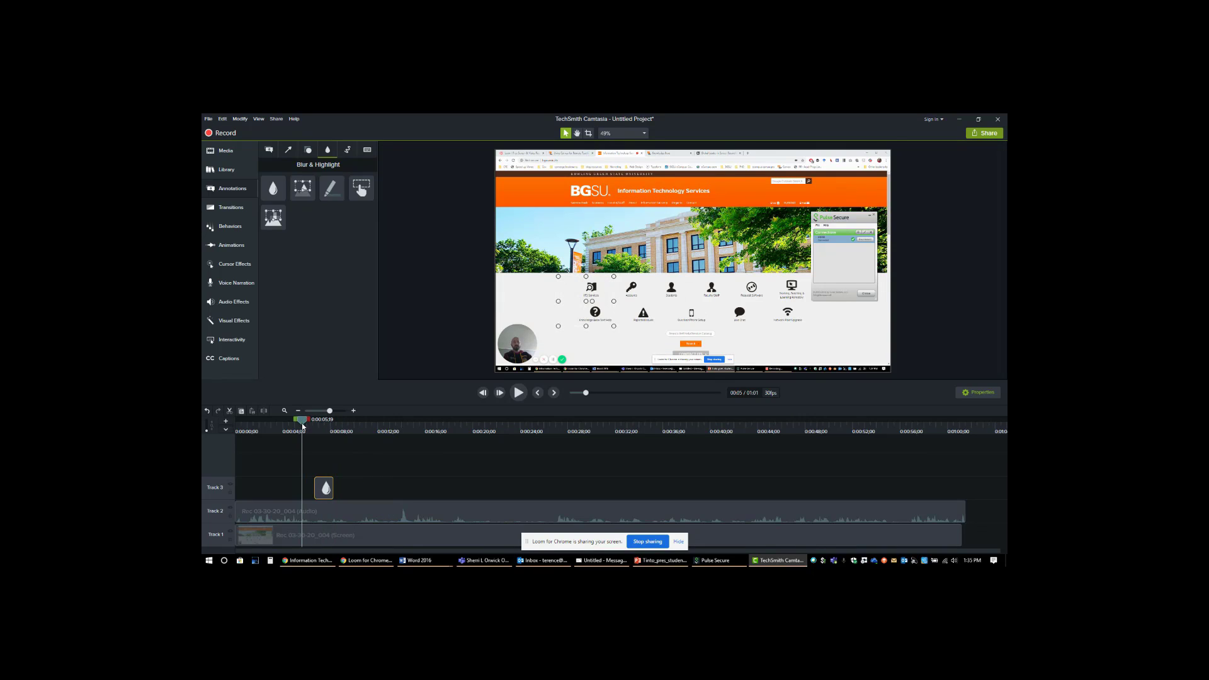
drag(325, 492, 312, 488)
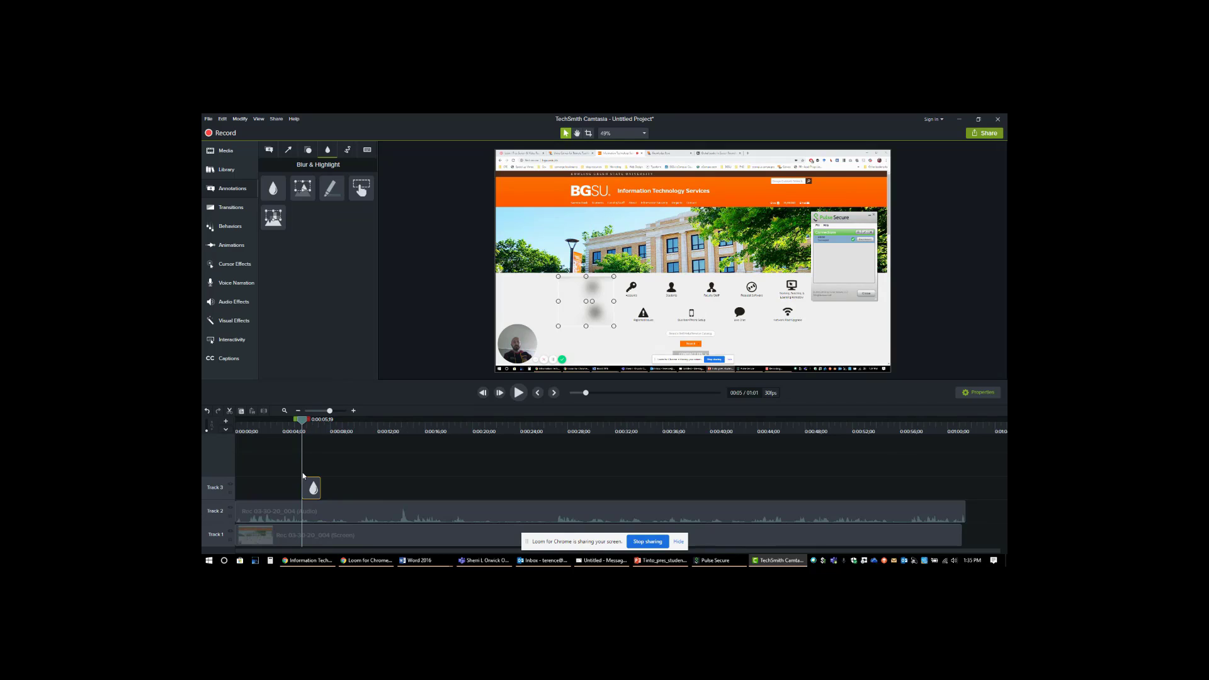
key(space)
key(space)
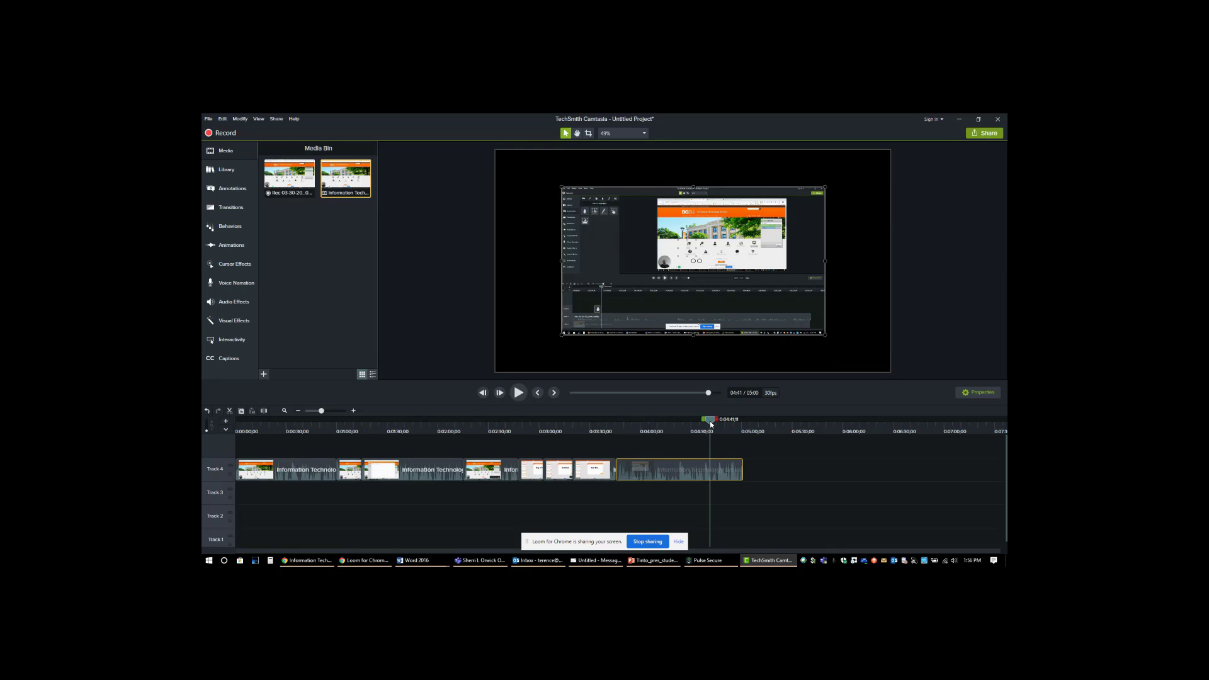
Move the playhead to about 0:04:42 and display the project's sharing destinations
mouse_move(710, 423)
mouse_down()
mouse_move(728, 421)
mouse_move(712, 427)
mouse_up()
click(989, 135)
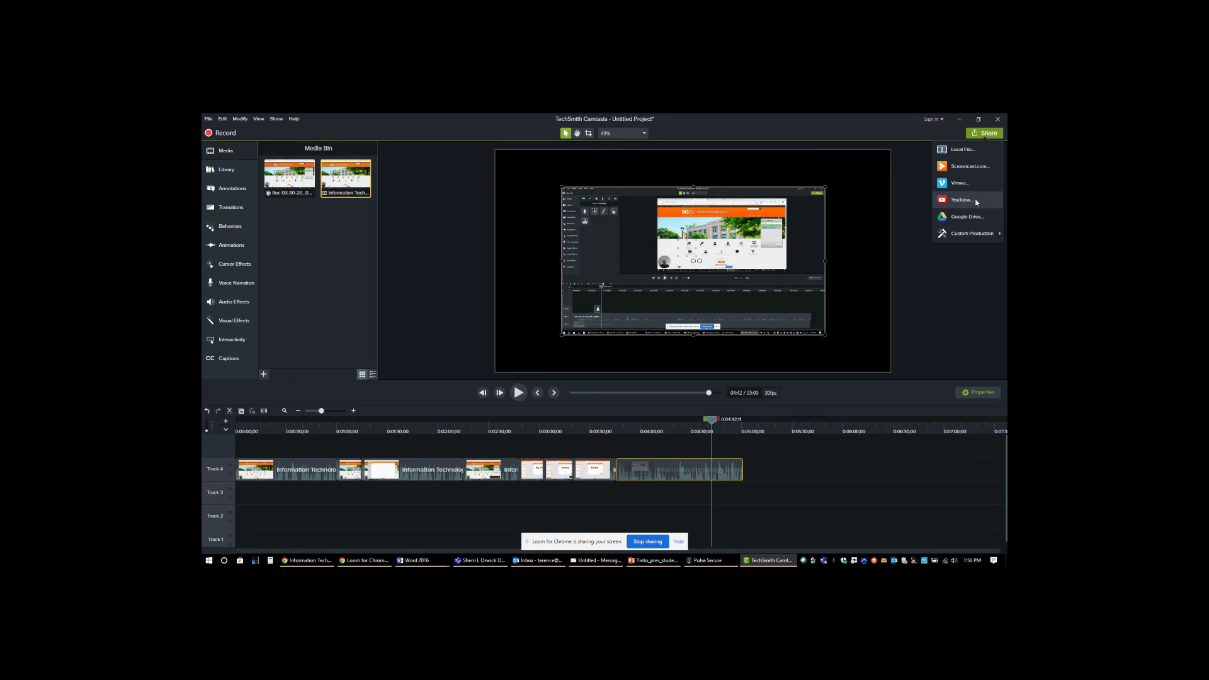
Start a local file export with custom production settings, choosing MP4 - Smart Player (HTML5) and keeping the default Smart Player options
click(965, 150)
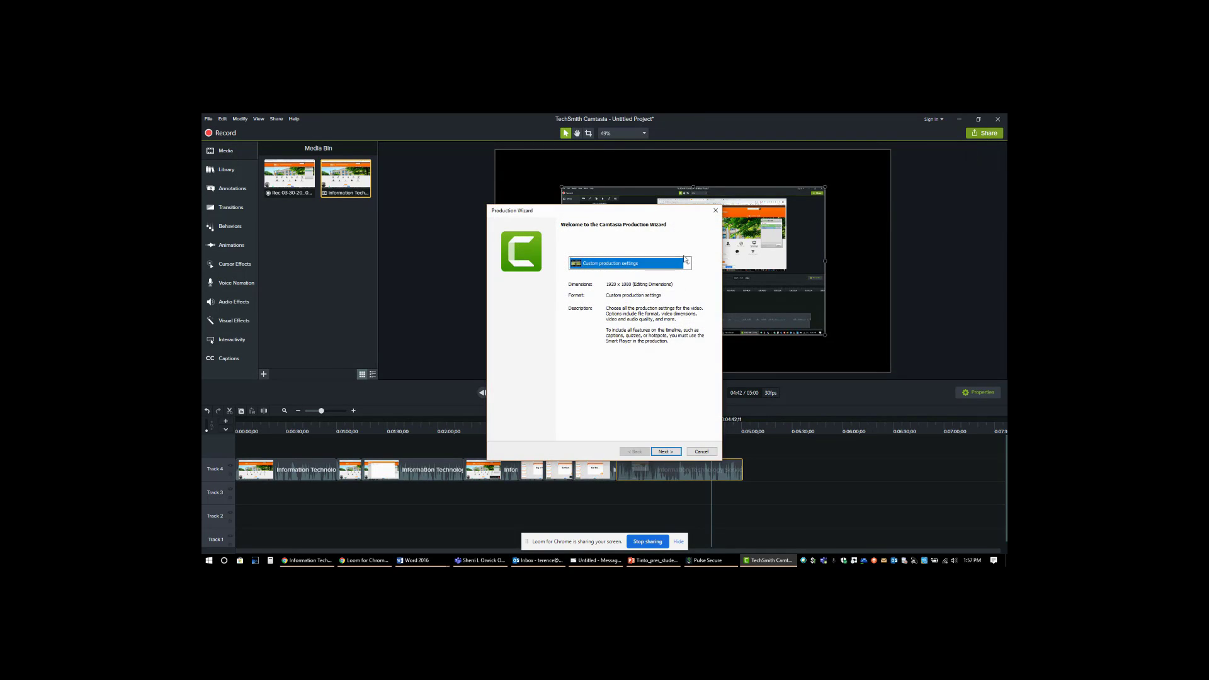
key(Return)
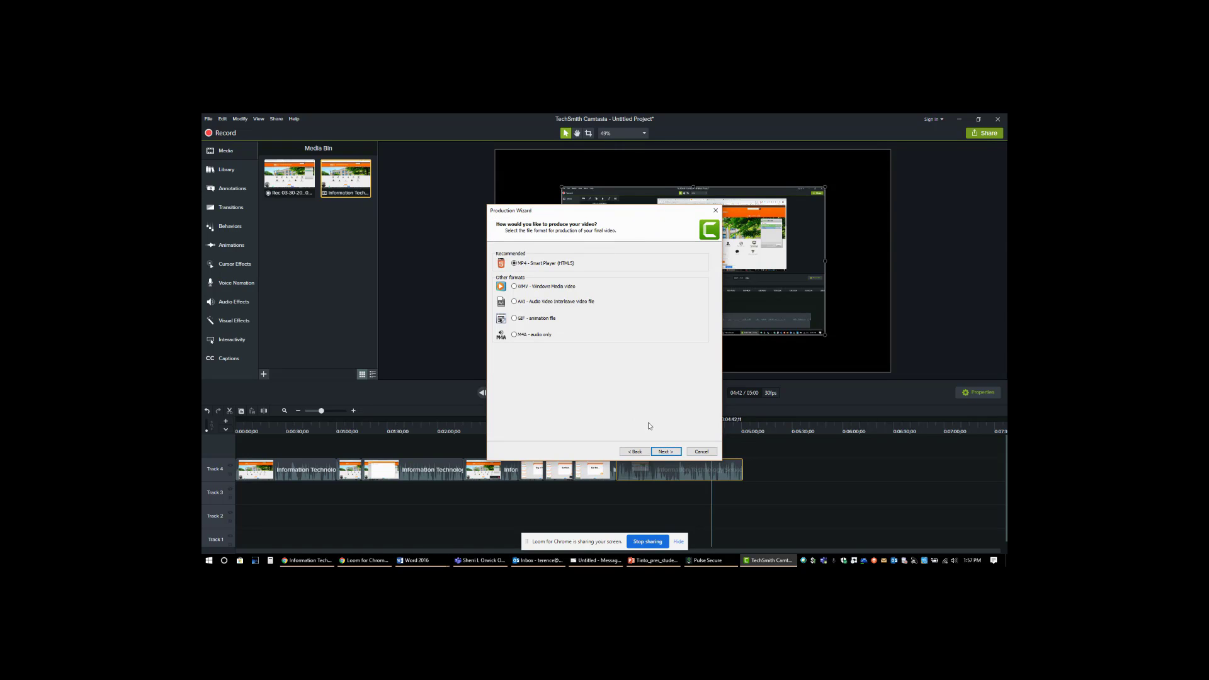
click(666, 451)
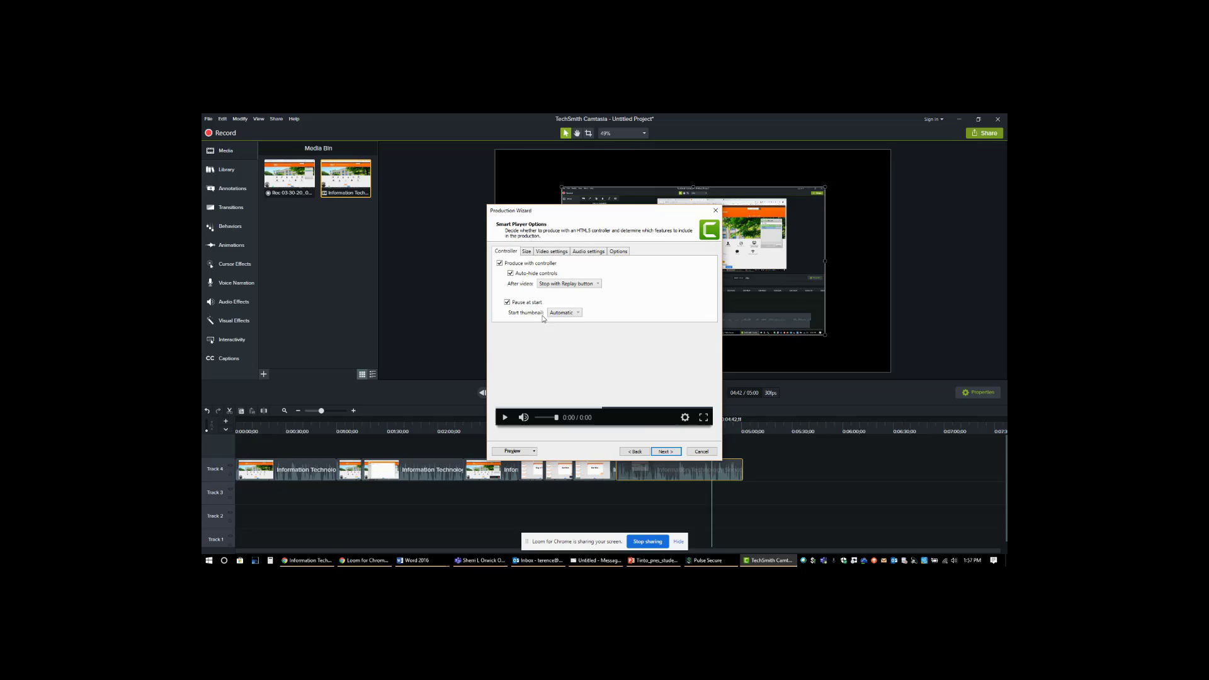
click(667, 451)
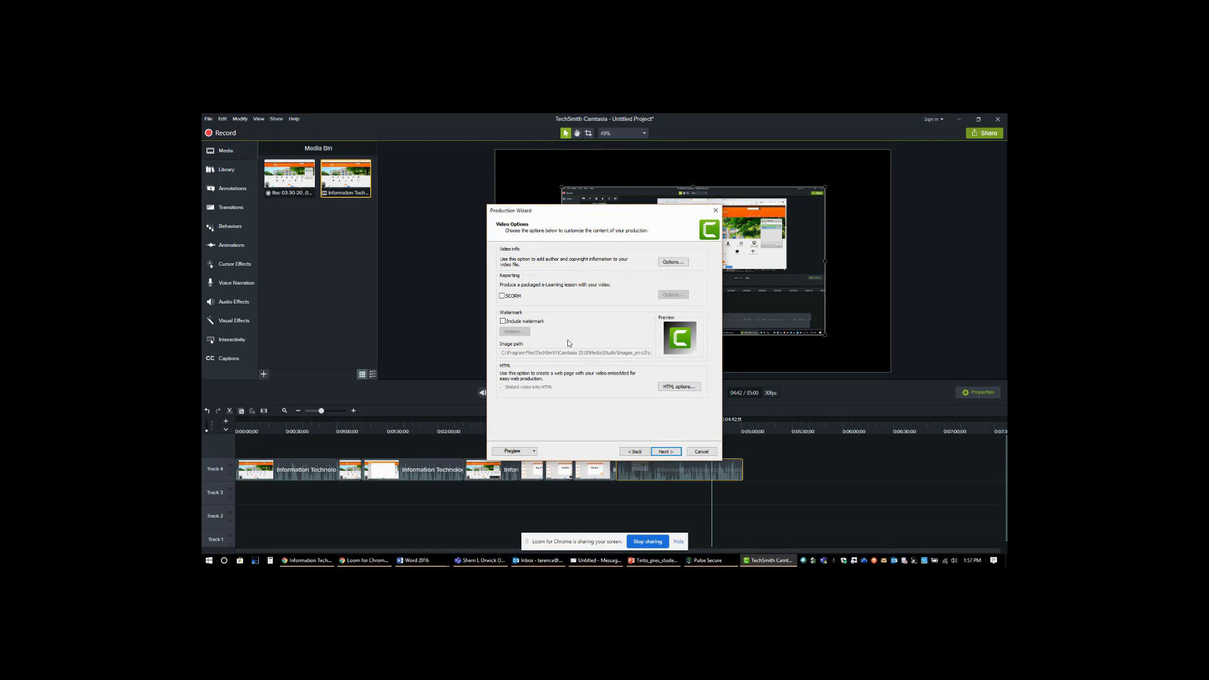
Keep the default video options, name the production "title it" in the Camtasia documents folder, and start rendering the video
click(666, 451)
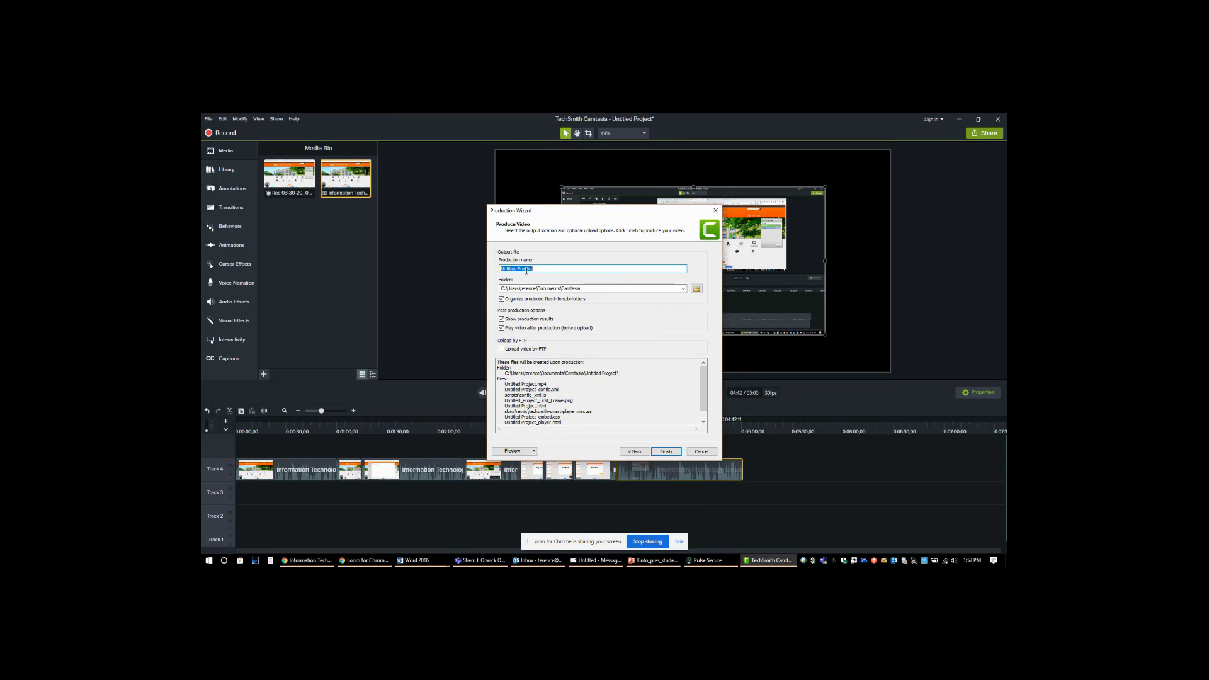
text(title it)
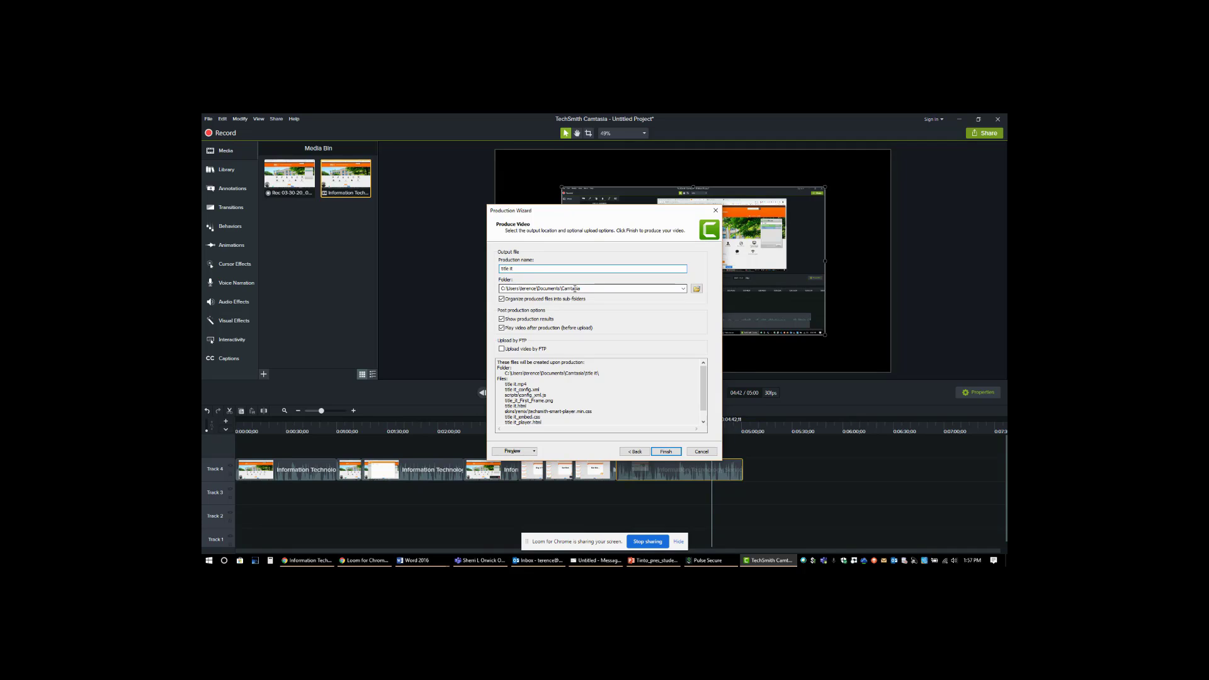
click(666, 452)
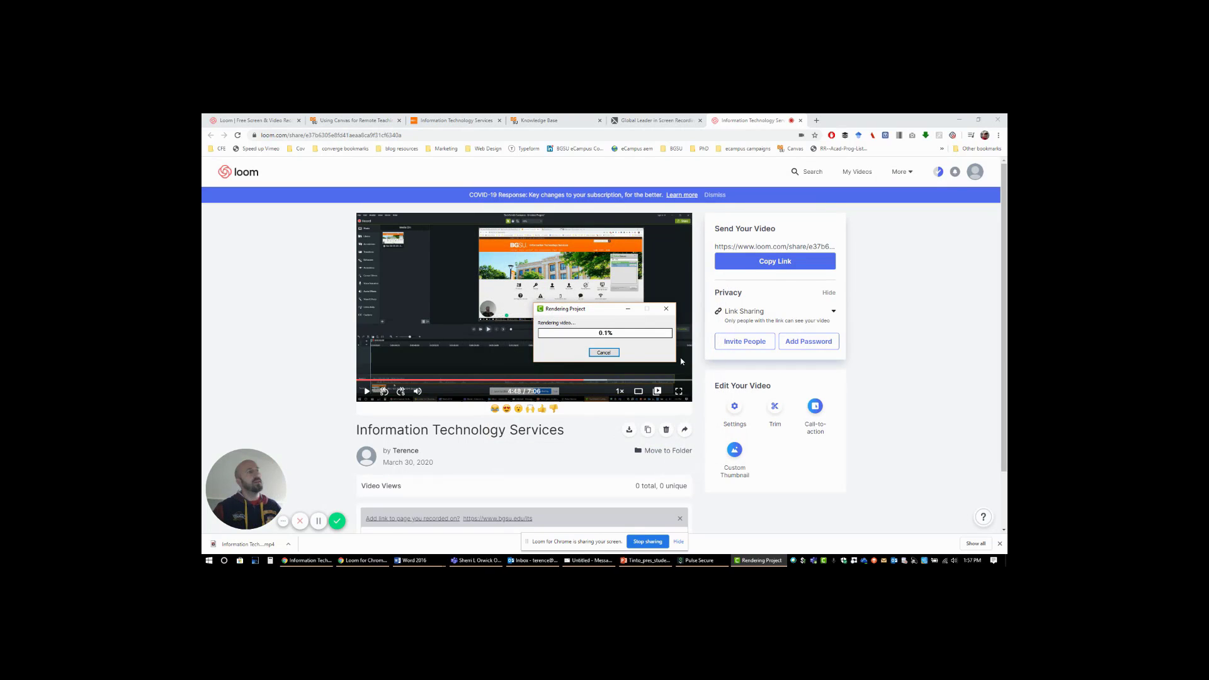